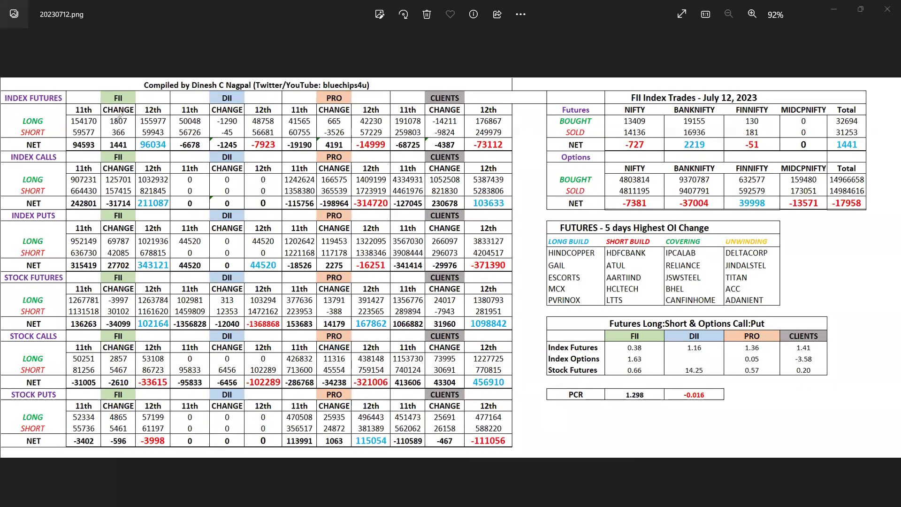
- Mark the FII, DII, PRO and Clients long and short changes in Index Futures and clear all drawings
mouse_move(113, 120)
mouse_down()
mouse_move(115, 129)
mouse_move(137, 115)
mouse_move(109, 111)
mouse_move(107, 134)
mouse_move(120, 137)
mouse_move(136, 124)
mouse_move(130, 119)
mouse_up()
mouse_move(86, 151)
mouse_down()
mouse_move(96, 167)
mouse_move(143, 151)
mouse_up()
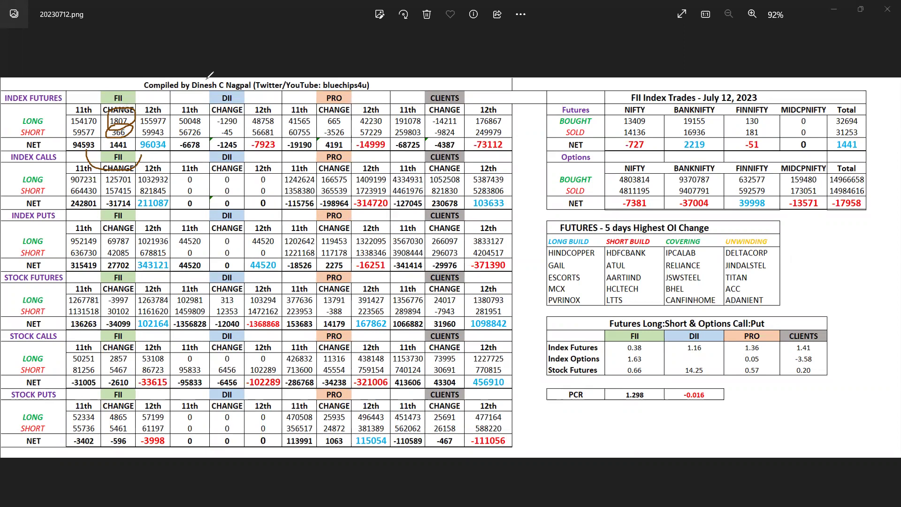
mouse_move(214, 108)
mouse_down()
mouse_move(234, 127)
mouse_move(224, 104)
mouse_move(232, 137)
mouse_move(244, 123)
mouse_up()
mouse_move(320, 130)
mouse_down()
mouse_move(343, 124)
mouse_move(350, 134)
mouse_move(324, 139)
mouse_move(317, 122)
mouse_move(324, 124)
mouse_up()
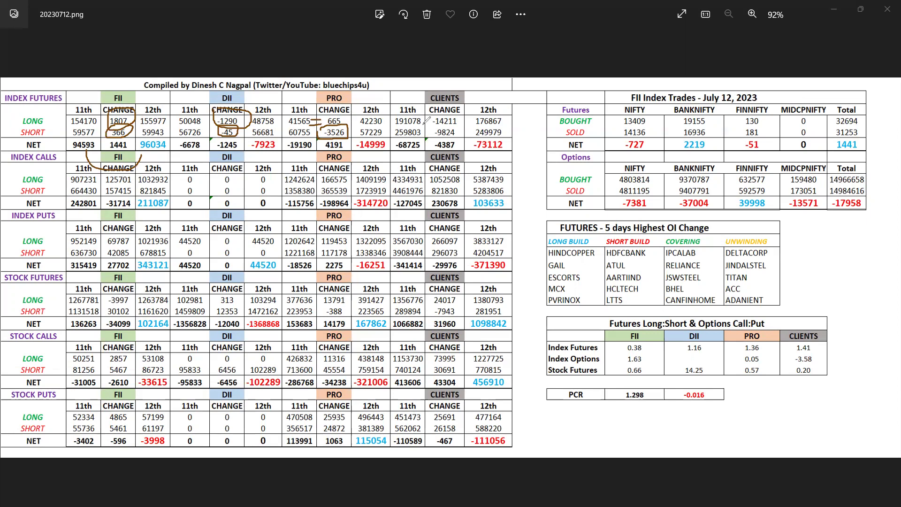
mouse_move(430, 123)
mouse_down()
mouse_move(460, 127)
mouse_move(459, 106)
mouse_move(439, 103)
mouse_move(428, 137)
mouse_move(463, 132)
mouse_up()
right_click(582, 58)
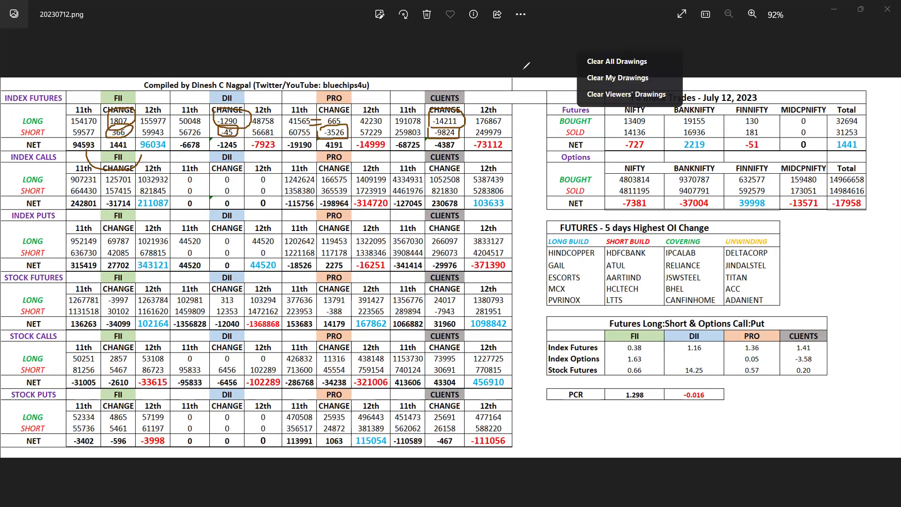
click(609, 62)
- Mark the 12th net Index Futures positions of FII, DII, PRO and Clients and erase the markings
mouse_move(140, 132)
mouse_down()
mouse_move(148, 160)
mouse_move(182, 148)
mouse_move(149, 127)
mouse_up()
drag(253, 152, 275, 152)
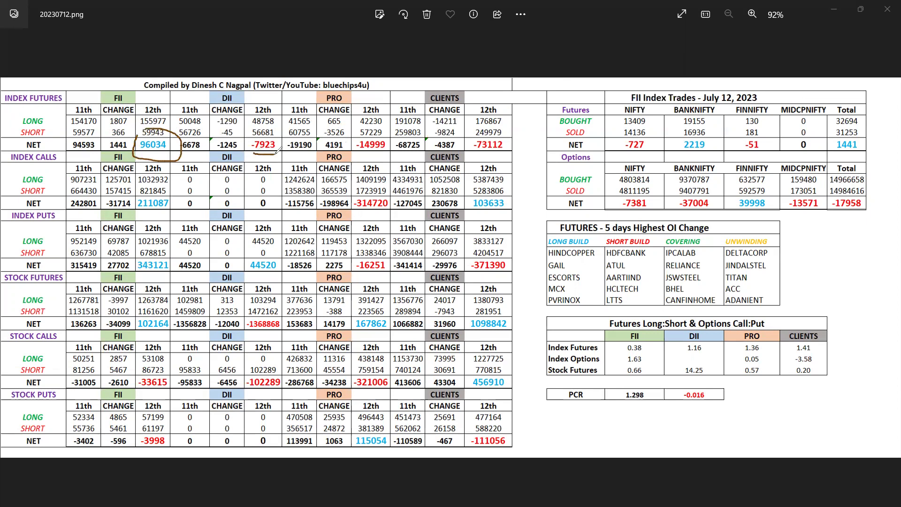
drag(357, 152, 385, 152)
drag(473, 152, 518, 153)
key(e)
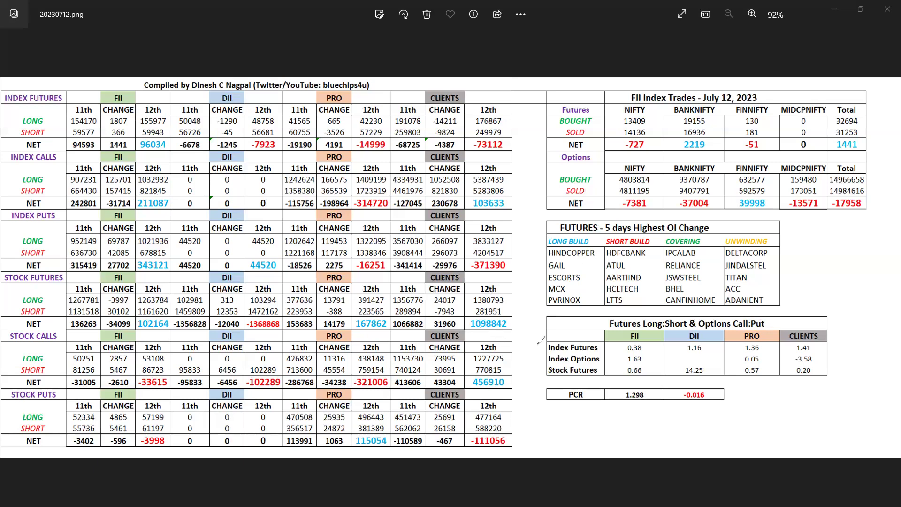
- Circle the FII Index Options ratio and mark the PRO positions in Index Calls and Index Puts
mouse_move(632, 352)
mouse_down()
mouse_move(619, 361)
mouse_move(642, 363)
mouse_move(645, 352)
mouse_move(620, 355)
mouse_up()
mouse_move(297, 208)
mouse_down()
mouse_move(326, 231)
mouse_move(370, 209)
mouse_up()
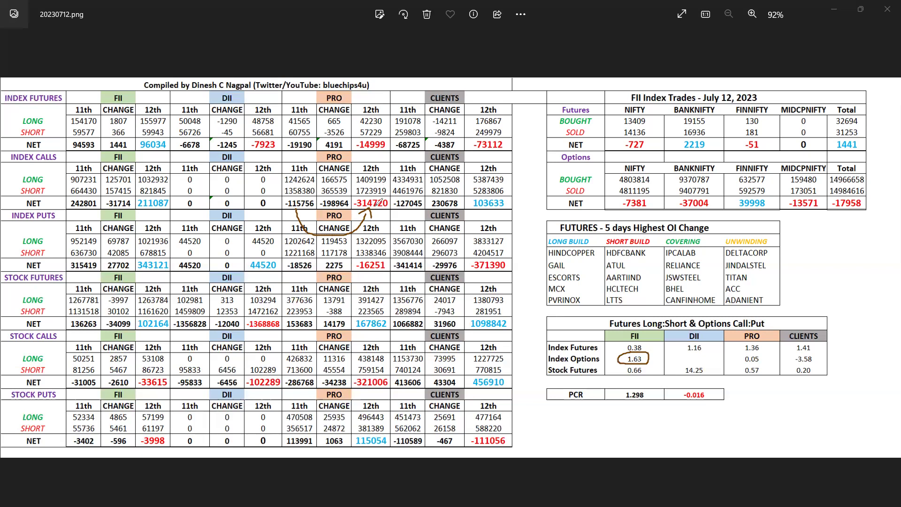
mouse_move(356, 233)
mouse_down()
mouse_move(354, 256)
mouse_move(387, 259)
mouse_move(399, 225)
mouse_move(356, 229)
mouse_up()
- Mark the Clients' net shift from the 11th to the 12th in Index Calls and Index Puts and clear all drawings
mouse_move(410, 208)
mouse_down()
mouse_move(442, 233)
mouse_move(514, 210)
mouse_move(522, 216)
mouse_up()
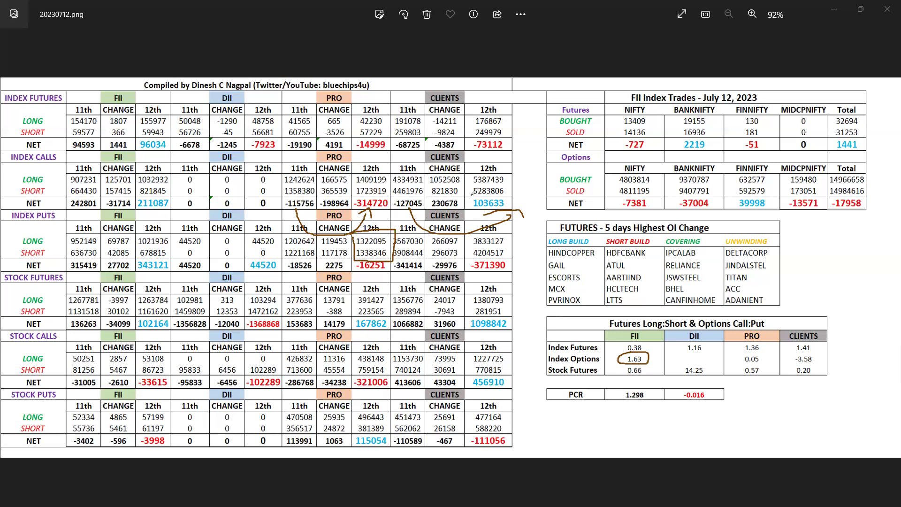
mouse_move(475, 207)
mouse_down()
mouse_move(514, 204)
mouse_move(473, 191)
mouse_move(475, 199)
mouse_up()
mouse_move(413, 268)
mouse_down()
mouse_move(462, 287)
mouse_move(498, 274)
mouse_up()
mouse_move(468, 249)
mouse_down()
mouse_move(468, 278)
mouse_move(479, 247)
mouse_up()
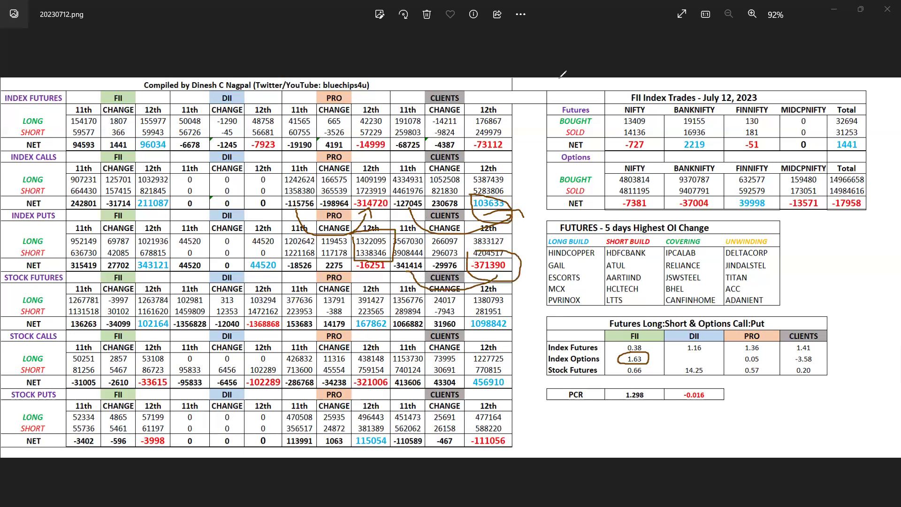
key(e)
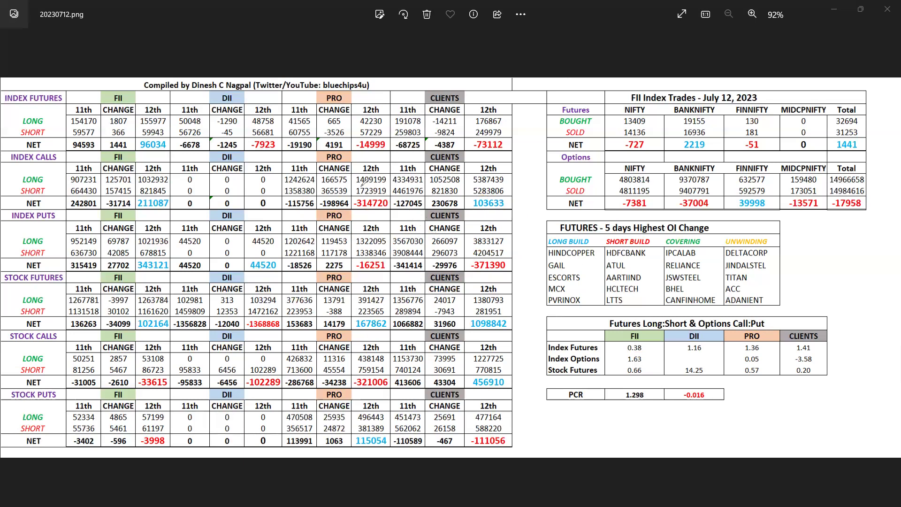
- Circle the net Index Futures changes of FII, PRO and Clients and erase the circles
mouse_move(124, 142)
mouse_down()
mouse_move(108, 165)
mouse_move(135, 157)
mouse_move(126, 143)
mouse_up()
mouse_move(320, 146)
mouse_down()
mouse_move(321, 159)
mouse_move(354, 149)
mouse_move(326, 145)
mouse_up()
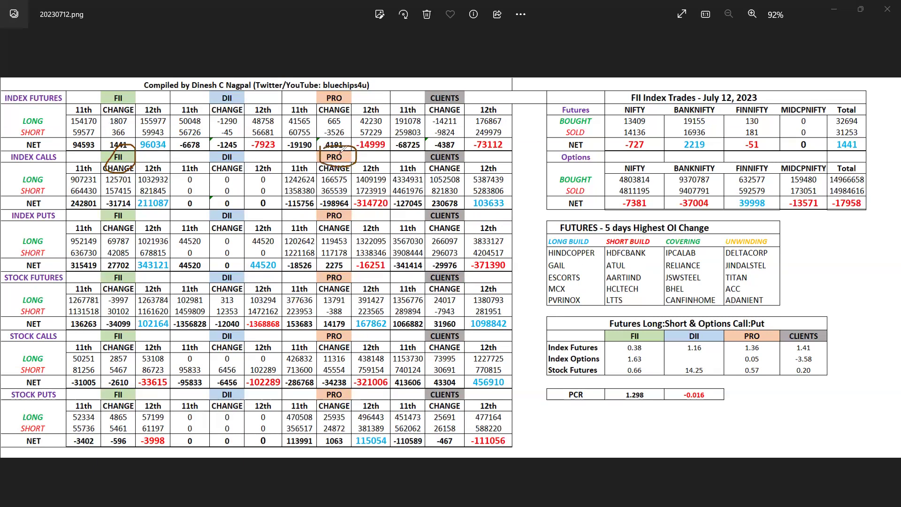
mouse_move(430, 146)
mouse_down()
mouse_move(428, 156)
mouse_move(476, 151)
mouse_move(410, 143)
mouse_up()
key(e)
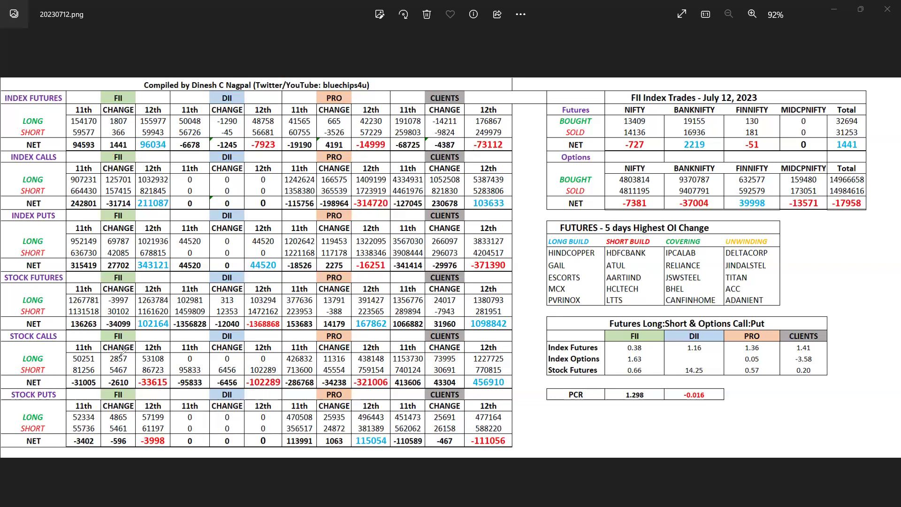
- Mark the Stock Futures changes of FII, DII, PRO and Clients and tick the four columns of the 5 days Highest OI Change table
mouse_move(98, 312)
mouse_down()
mouse_move(134, 307)
mouse_move(125, 318)
mouse_move(105, 306)
mouse_move(101, 349)
mouse_move(142, 330)
mouse_up()
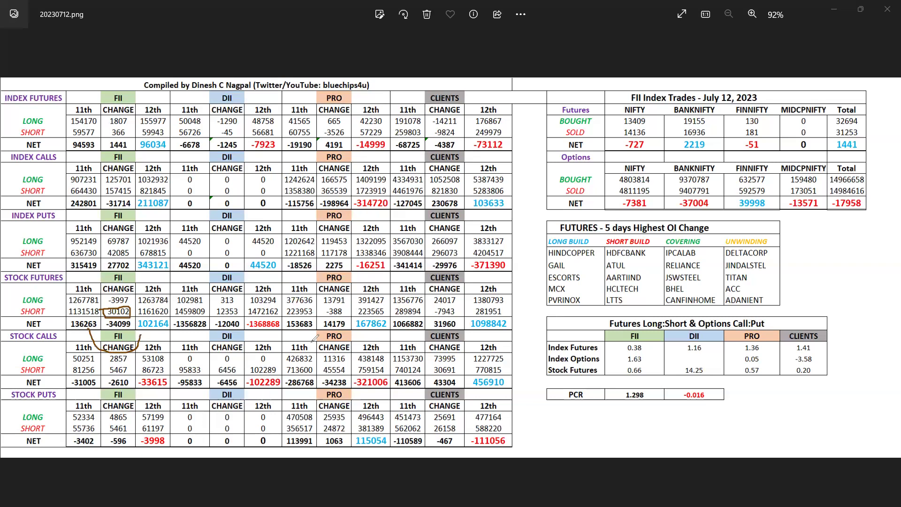
mouse_move(212, 306)
mouse_down()
mouse_move(237, 300)
mouse_move(243, 314)
mouse_move(213, 320)
mouse_move(210, 303)
mouse_up()
mouse_move(318, 306)
mouse_down()
mouse_move(358, 288)
mouse_move(314, 312)
mouse_up()
mouse_move(433, 298)
mouse_down()
mouse_move(446, 311)
mouse_move(467, 290)
mouse_move(434, 282)
mouse_up()
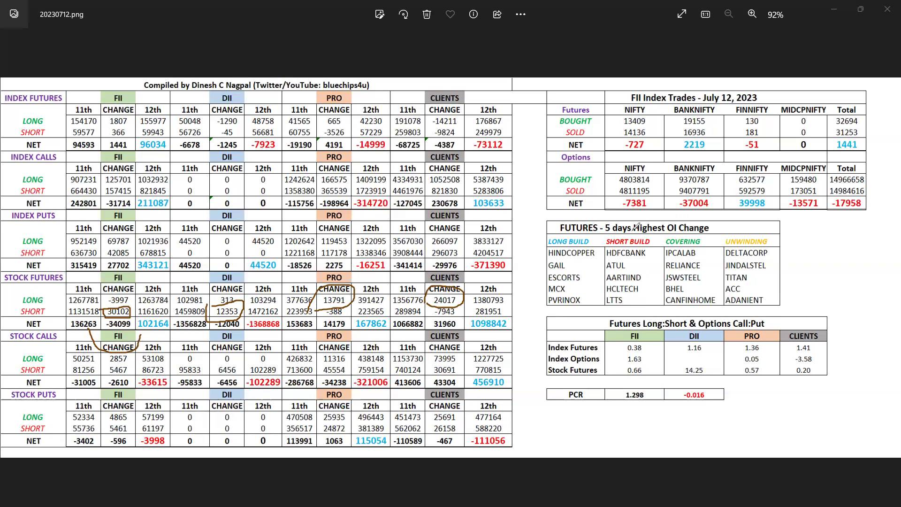
mouse_move(543, 215)
mouse_down()
mouse_move(561, 223)
mouse_move(602, 198)
mouse_up()
mouse_move(601, 225)
mouse_down()
mouse_move(610, 239)
mouse_move(627, 217)
mouse_move(699, 212)
mouse_move(741, 233)
mouse_move(754, 215)
mouse_up()
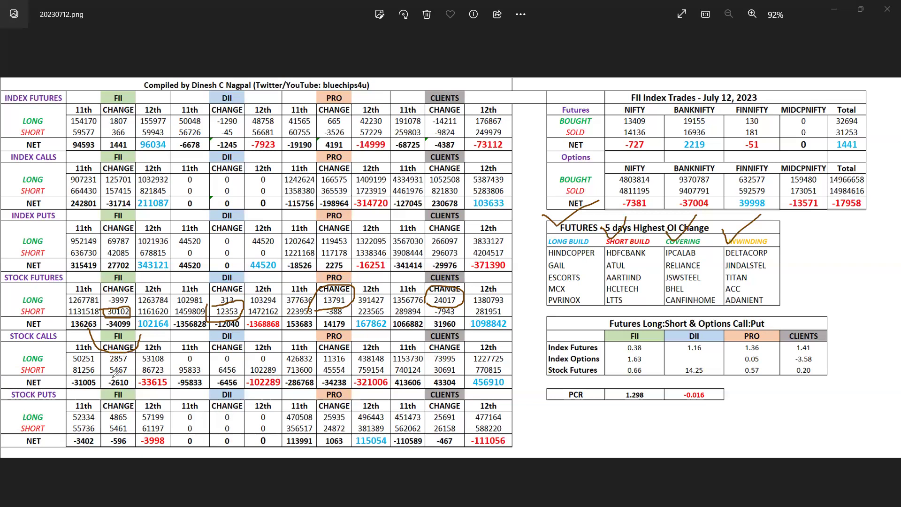
- Mark the FII changes in Stock Calls and Stock Puts and the DII and PRO changes in Stock Calls, and clear all drawings
mouse_move(102, 351)
mouse_down()
mouse_move(110, 372)
mouse_move(100, 379)
mouse_move(113, 379)
mouse_up()
drag(104, 411, 113, 423)
mouse_move(212, 365)
mouse_down()
mouse_move(242, 362)
mouse_move(241, 378)
mouse_move(201, 396)
mouse_move(244, 399)
mouse_move(252, 388)
mouse_up()
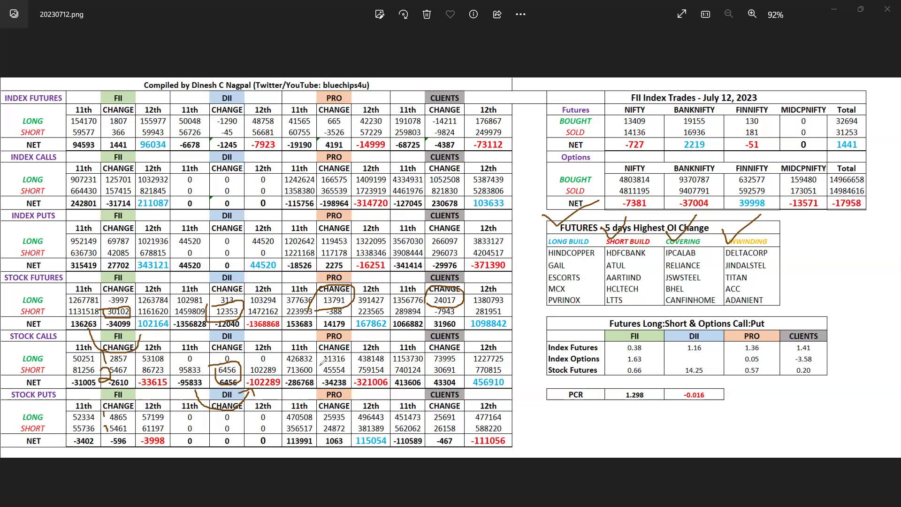
mouse_move(316, 371)
mouse_down()
mouse_move(348, 363)
mouse_move(350, 371)
mouse_move(319, 379)
mouse_move(313, 364)
mouse_up()
key(e)
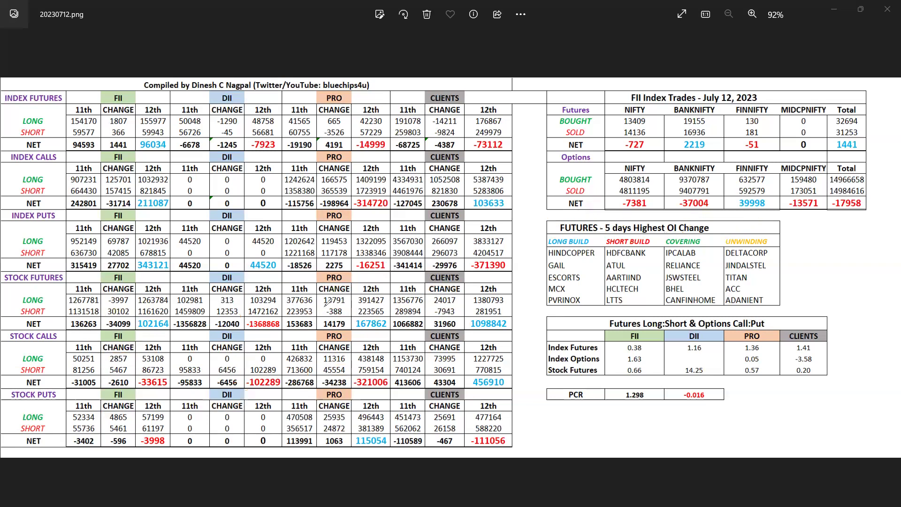
- Underline the PRO long changes in Stock Futures and Stock Calls, mark the Clients' Stock Calls and both groups' Stock Puts changes, and clear the markings
drag(316, 308, 356, 308)
drag(318, 364, 353, 364)
mouse_move(430, 350)
mouse_down()
mouse_move(454, 368)
mouse_move(471, 350)
mouse_move(435, 353)
mouse_move(432, 370)
mouse_move(442, 376)
mouse_move(474, 366)
mouse_move(443, 362)
mouse_move(450, 359)
mouse_up()
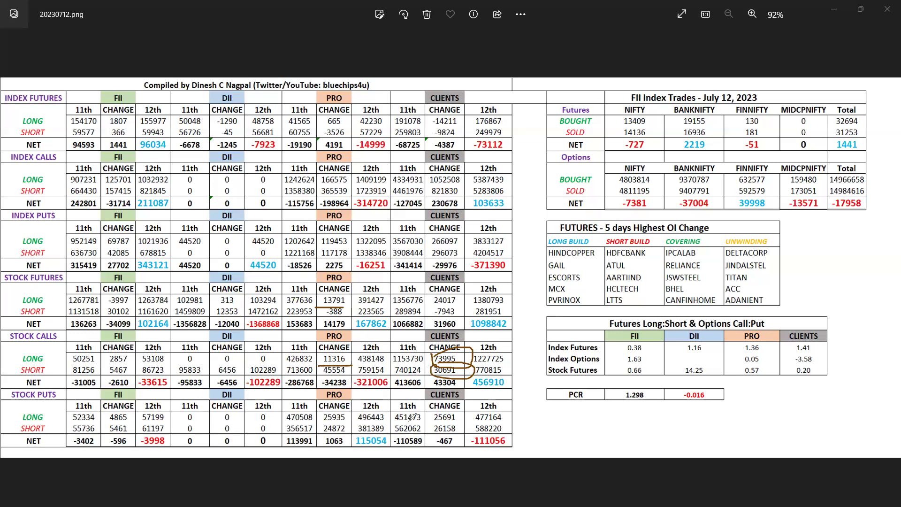
mouse_move(322, 409)
mouse_down()
mouse_move(326, 442)
mouse_move(353, 423)
mouse_move(331, 403)
mouse_move(310, 405)
mouse_up()
mouse_move(433, 407)
mouse_down()
mouse_move(428, 436)
mouse_move(456, 437)
mouse_move(456, 404)
mouse_move(421, 402)
mouse_move(458, 424)
mouse_move(458, 402)
mouse_move(434, 403)
mouse_move(431, 415)
mouse_move(510, 427)
mouse_move(498, 435)
mouse_up()
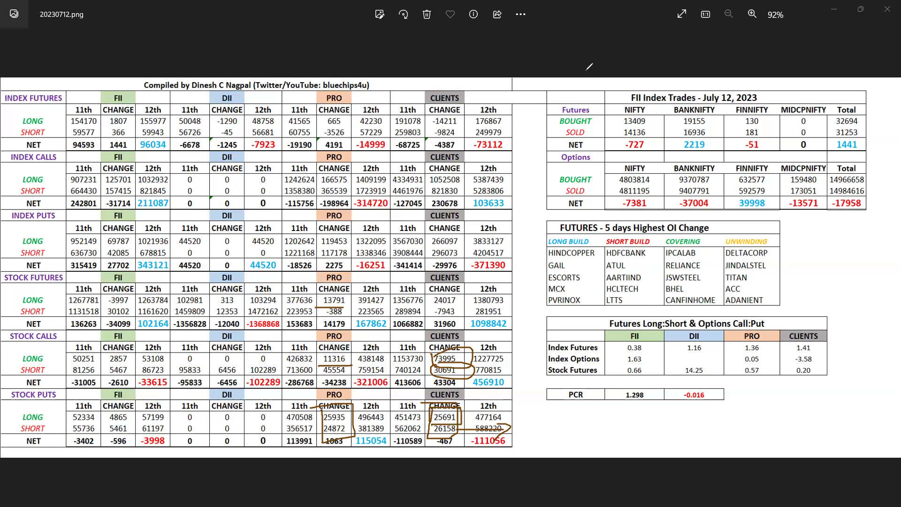
key(e)
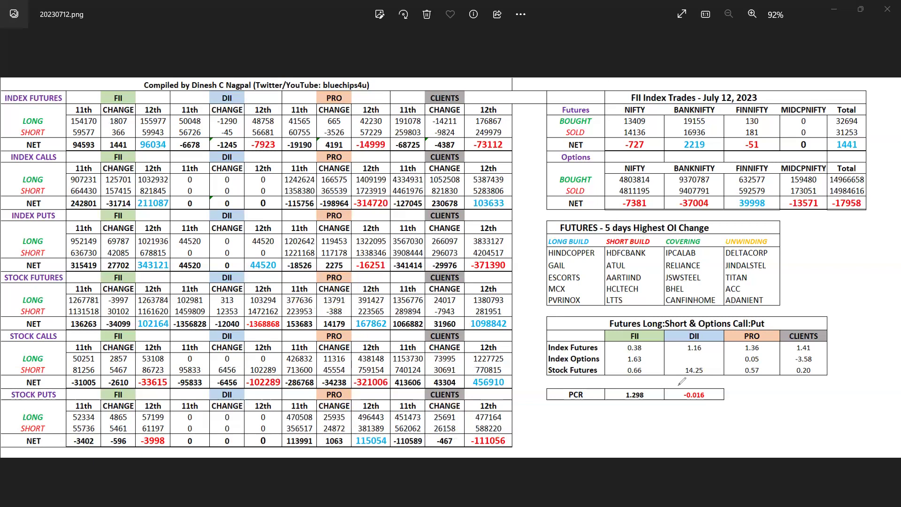
- Circle the main PCR value below the ratio table and erase the circle
mouse_move(648, 379)
mouse_down()
mouse_move(620, 378)
mouse_move(606, 403)
mouse_move(616, 418)
mouse_move(668, 391)
mouse_move(643, 377)
mouse_up()
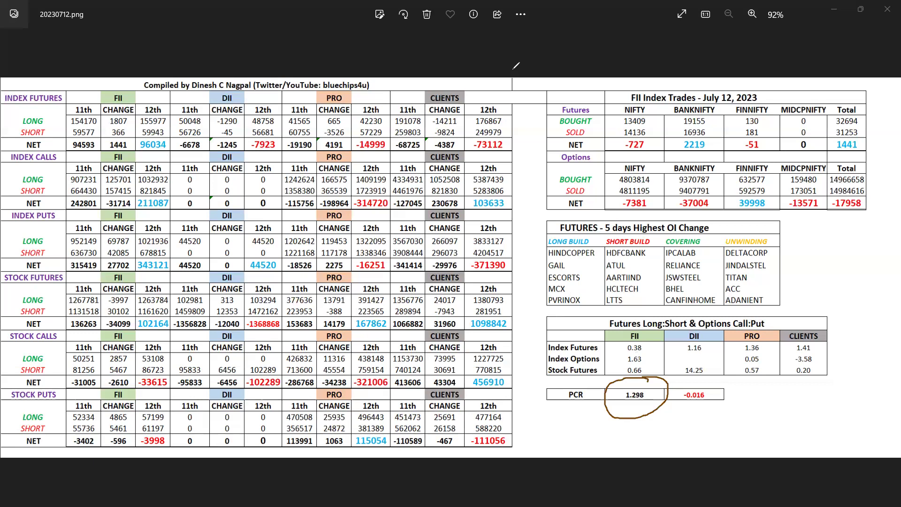
key(e)
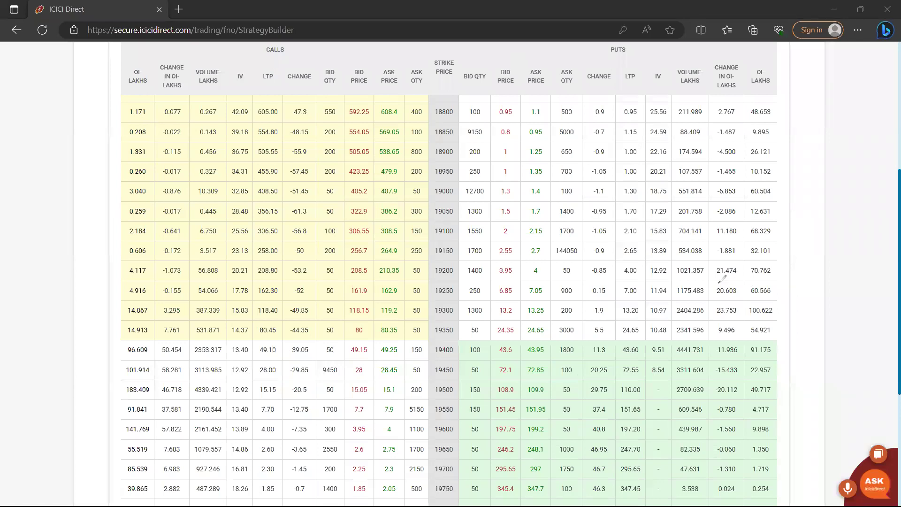
- In the ICICI Direct option chain, mark the put OI changes for strikes 19200 to 19300, the 19200 put prices and the 19300 put OI
mouse_move(706, 263)
mouse_down()
mouse_move(740, 262)
mouse_move(747, 321)
mouse_up()
drag(706, 262, 711, 319)
mouse_move(493, 263)
mouse_down()
mouse_move(496, 278)
mouse_move(542, 275)
mouse_move(543, 262)
mouse_move(492, 263)
mouse_up()
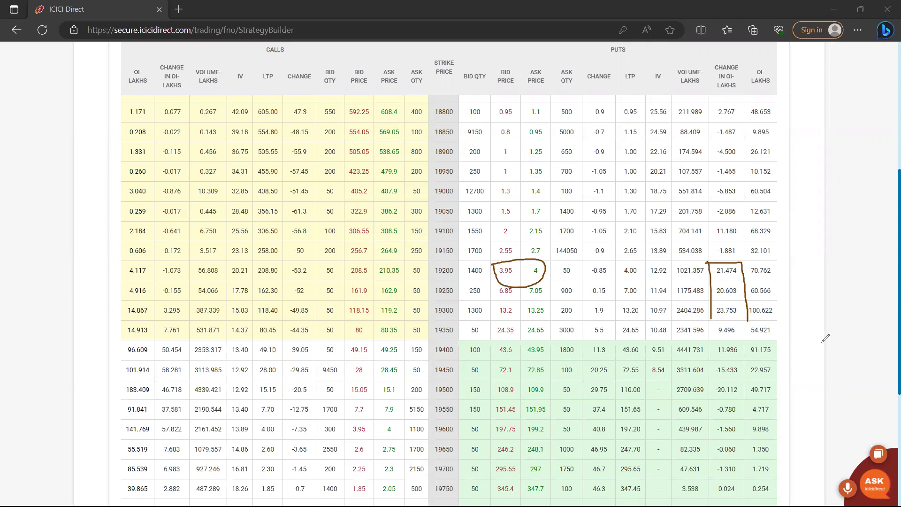
mouse_move(770, 299)
mouse_down()
mouse_move(737, 305)
mouse_move(762, 327)
mouse_move(797, 308)
mouse_move(771, 301)
mouse_up()
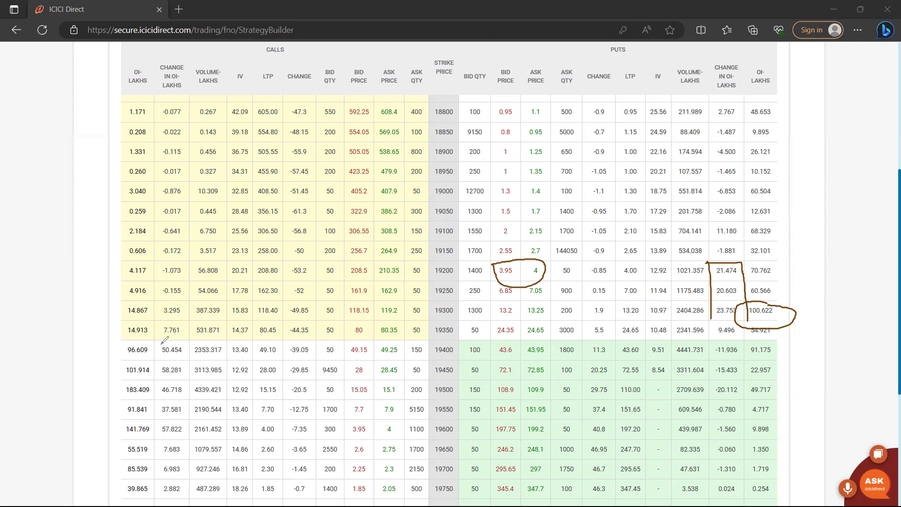
- Mark the 19400 call OI change, the 19450 and 19500 call OI and the 19300 and 19450 strikes, and clear the drawings
mouse_move(152, 345)
mouse_down()
mouse_move(181, 341)
mouse_move(187, 355)
mouse_move(124, 363)
mouse_move(121, 401)
mouse_move(156, 402)
mouse_move(157, 363)
mouse_up()
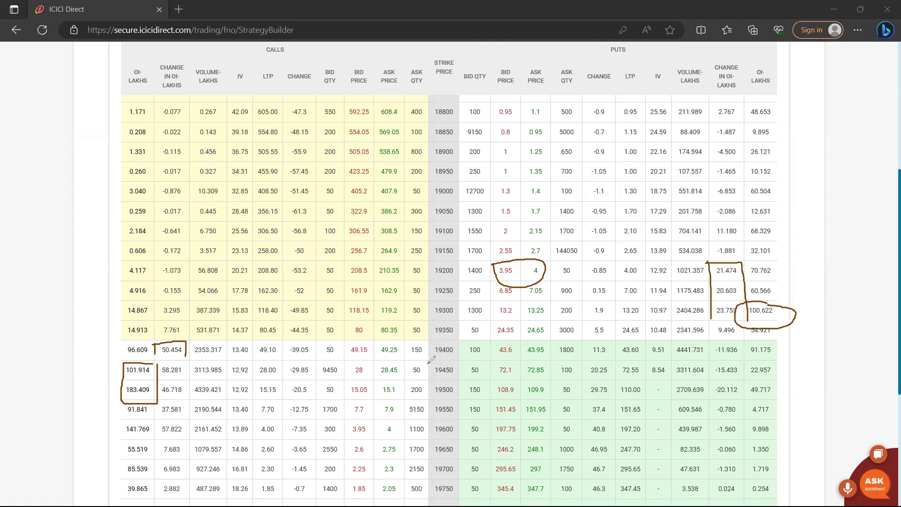
drag(431, 378, 454, 377)
drag(426, 379, 460, 374)
drag(422, 307, 458, 304)
mouse_move(74, 398)
mouse_down()
mouse_move(116, 397)
mouse_move(120, 388)
mouse_move(123, 401)
mouse_up()
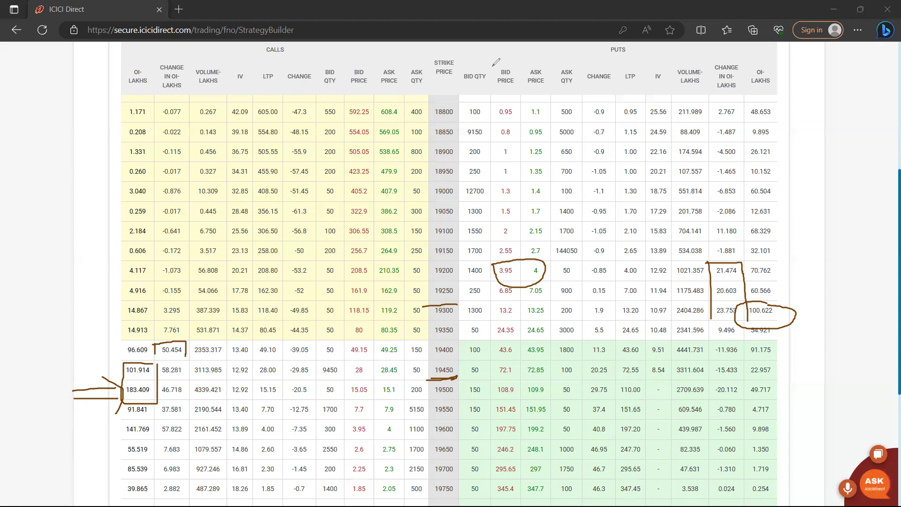
key(e)
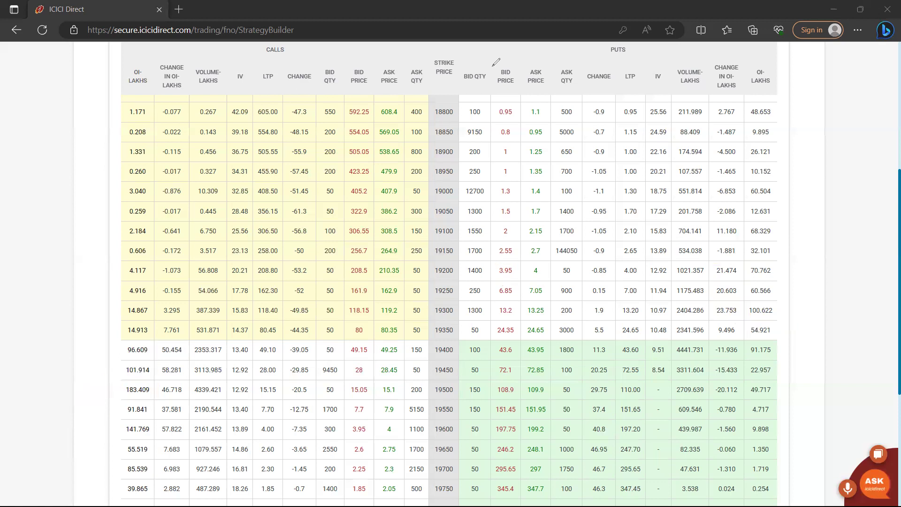
- Set the NIFTY option chain's expiry date to 20-Jul-2023
scroll(888, 208, up, 5)
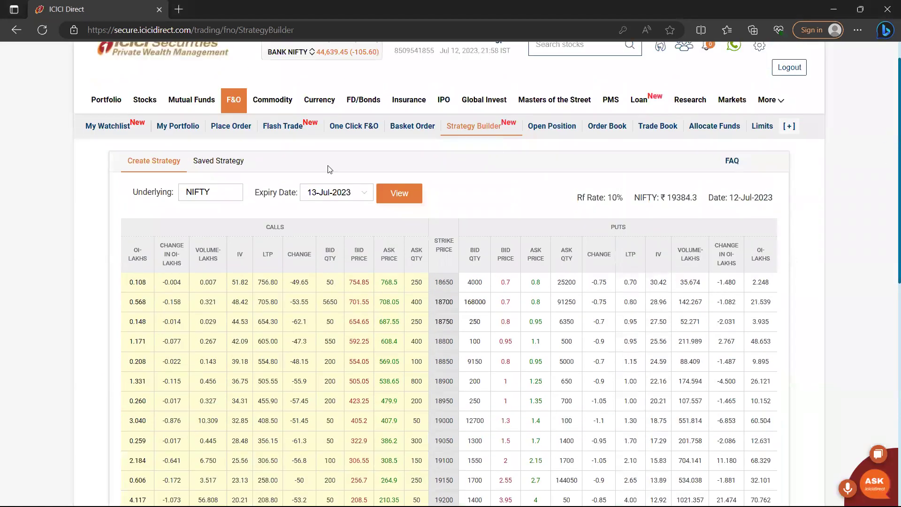
click(351, 193)
click(349, 207)
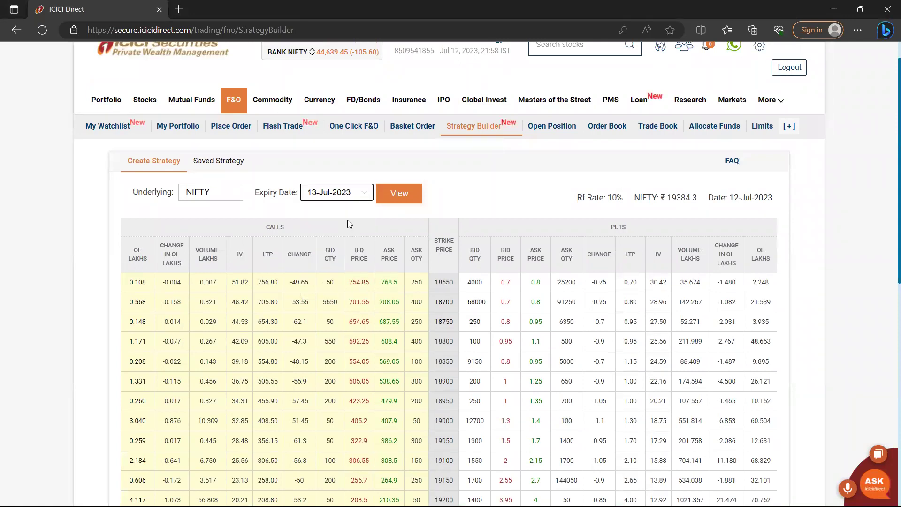
key(Down)
- Circle the 19350 put OI change and box the put OI changes for strikes 19200 to 19300
scroll(888, 310, down, 5)
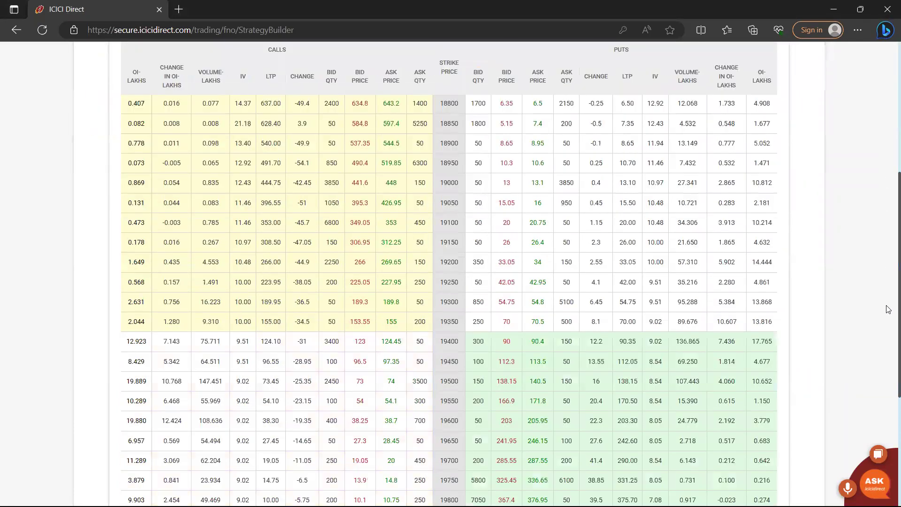
scroll(887, 308, down, 1)
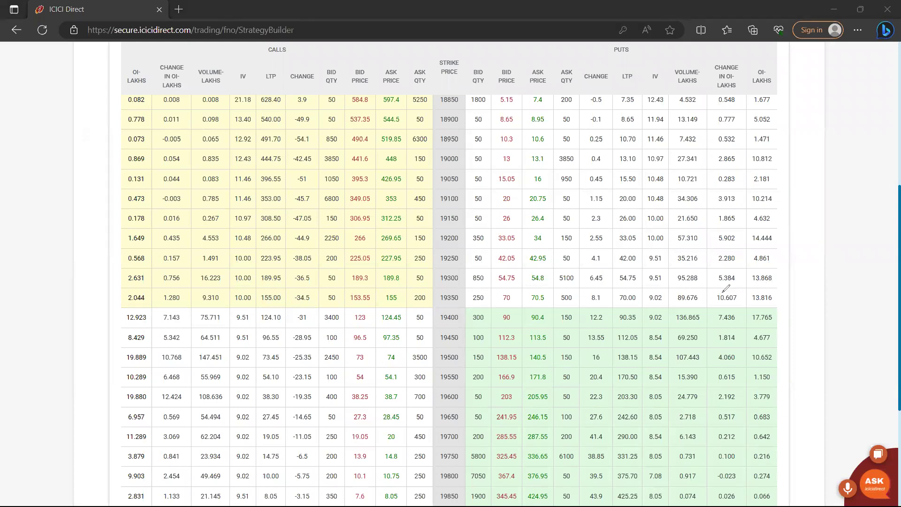
mouse_move(723, 292)
mouse_down()
mouse_move(708, 300)
mouse_move(754, 301)
mouse_move(727, 284)
mouse_up()
drag(709, 230, 712, 284)
drag(734, 231, 746, 284)
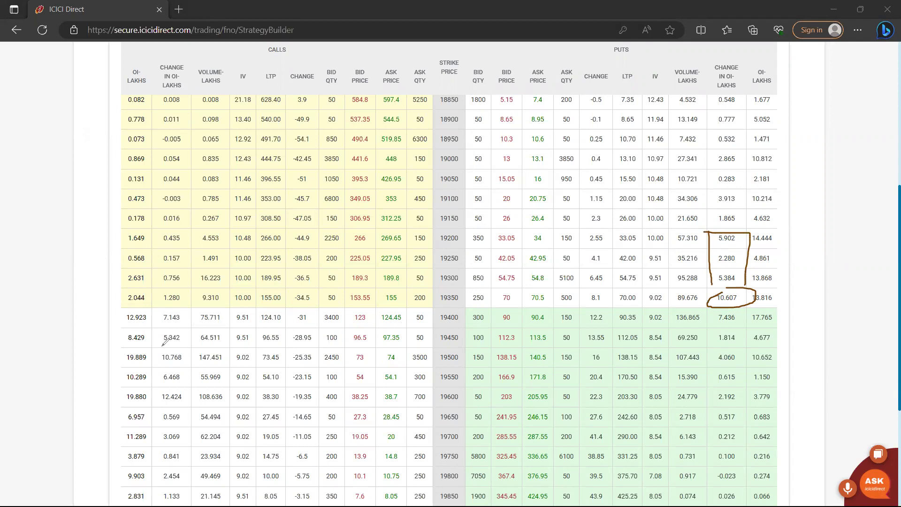
- Mark the call OI and OI change at strikes 19500 and 19600 and clear all drawings
mouse_move(161, 347)
mouse_down()
mouse_move(156, 358)
mouse_move(188, 361)
mouse_move(161, 346)
mouse_up()
mouse_move(103, 355)
mouse_down()
mouse_move(146, 351)
mouse_move(129, 369)
mouse_move(188, 368)
mouse_up()
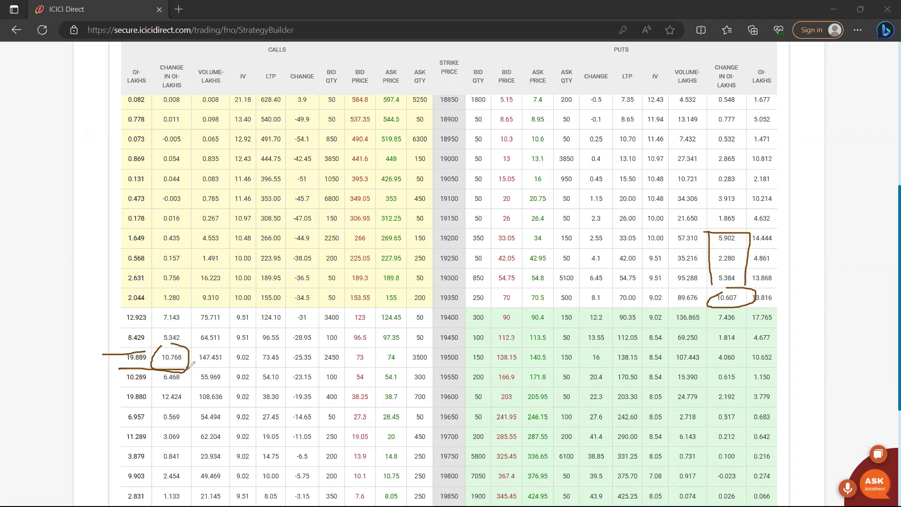
drag(111, 389, 183, 388)
key(Escape)
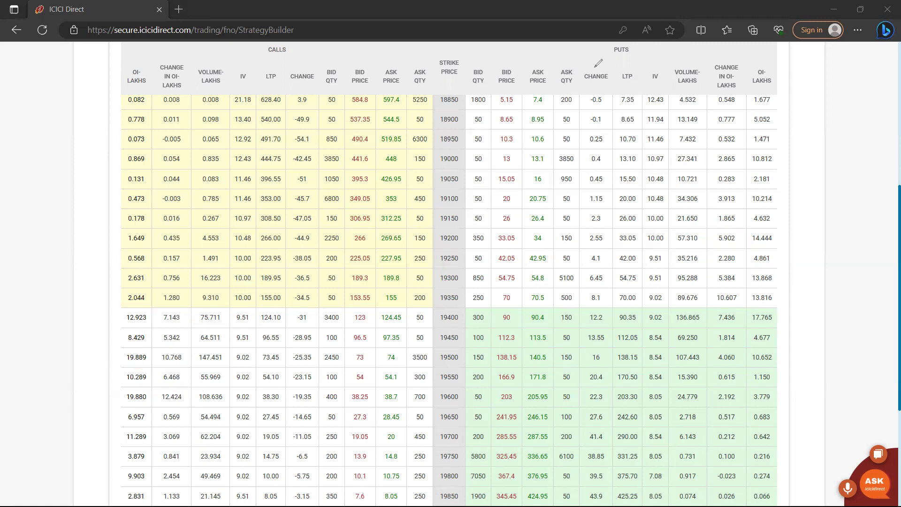
- Load the option chain for NIFSEL (NIFTY MIDCAP SELECT) and look over open interest around the 8300 strike
scroll(866, 106, up, 5)
scroll(219, 141, up, 1)
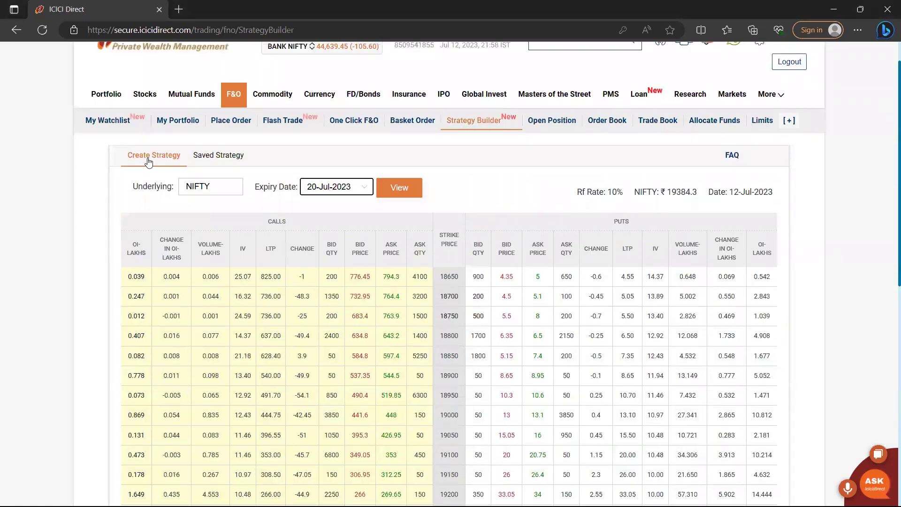
click(225, 177)
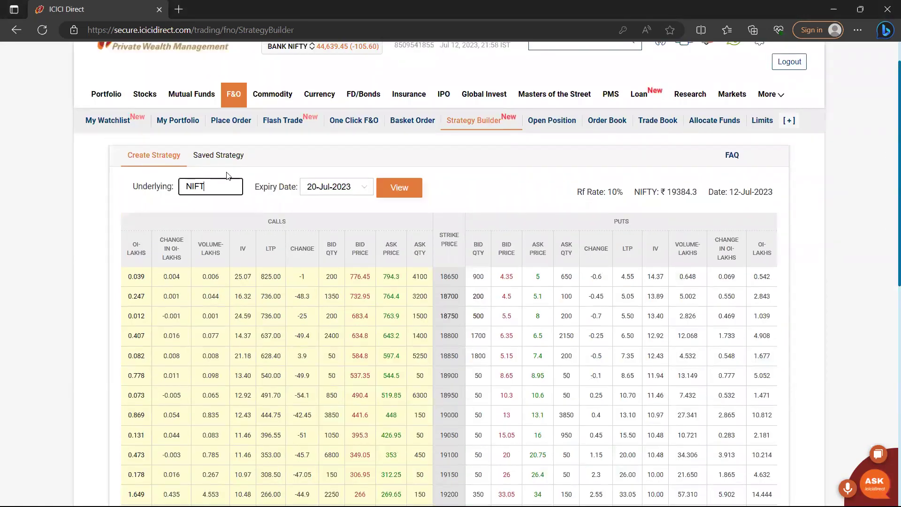
key(BackSpace)
key(BackSpace)
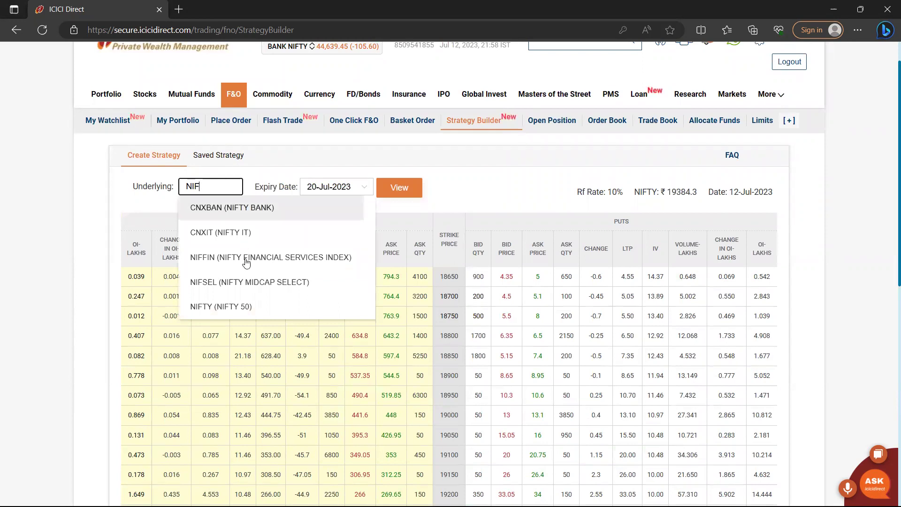
click(275, 283)
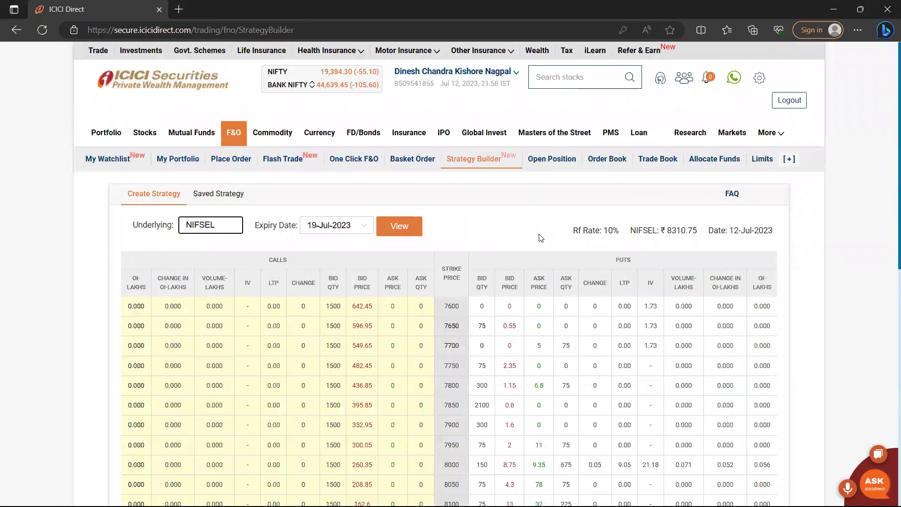
scroll(888, 181, down, 1)
scroll(888, 181, down, 6)
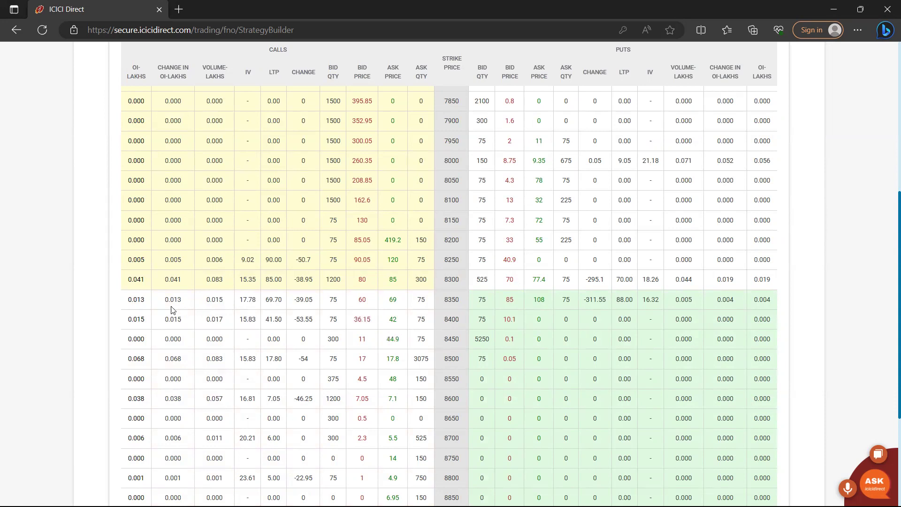
mouse_move(394, 293)
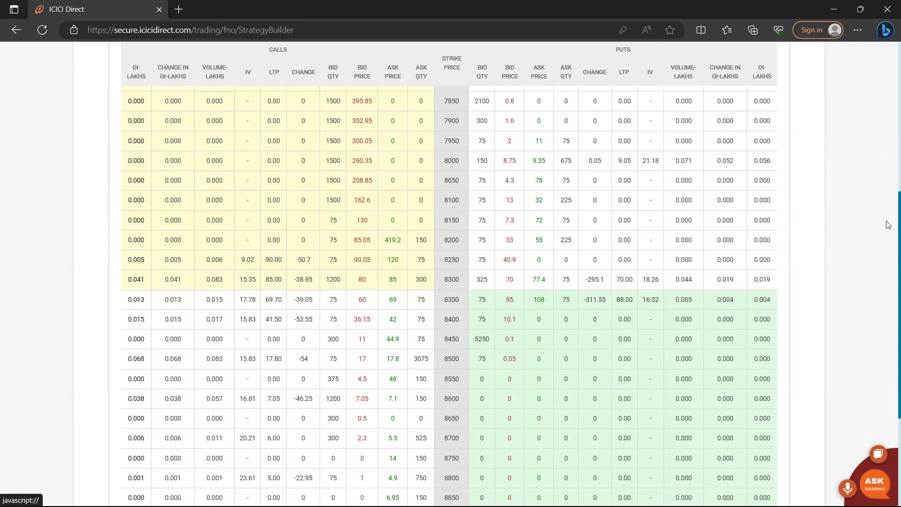
- Switch the option chain's underlying to NIFFIN (NIFTY FINANCIAL SERVICES INDEX)
scroll(887, 233, up, 4)
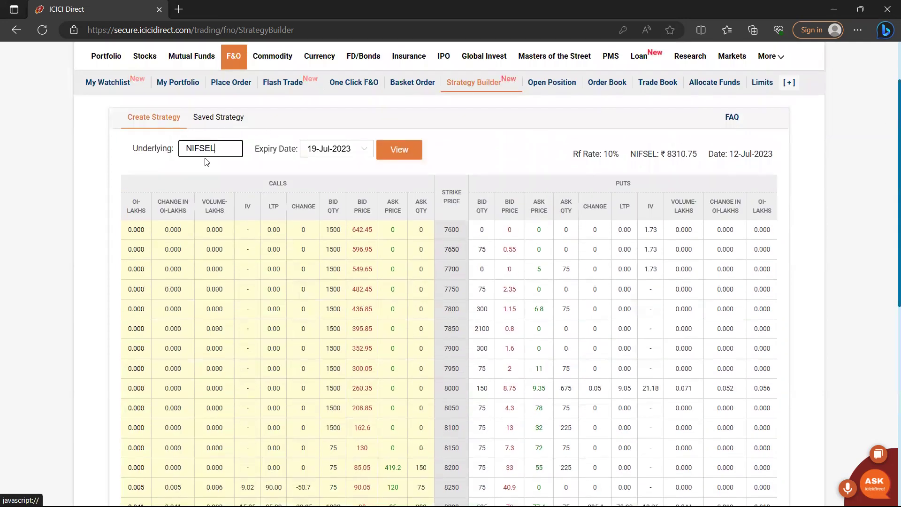
key(BackSpace)
key(BackSpace)
key(BackSpace)
key(BackSpace)
key(BackSpace)
text(IF)
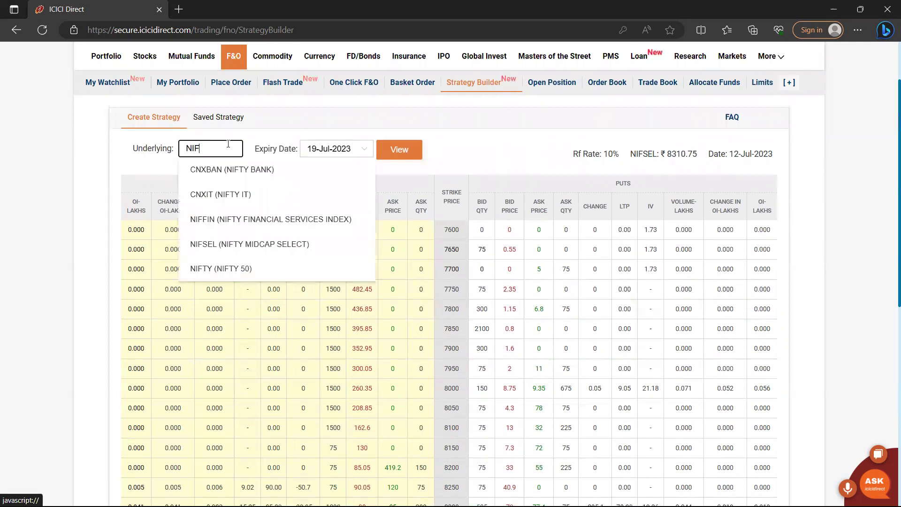
click(268, 212)
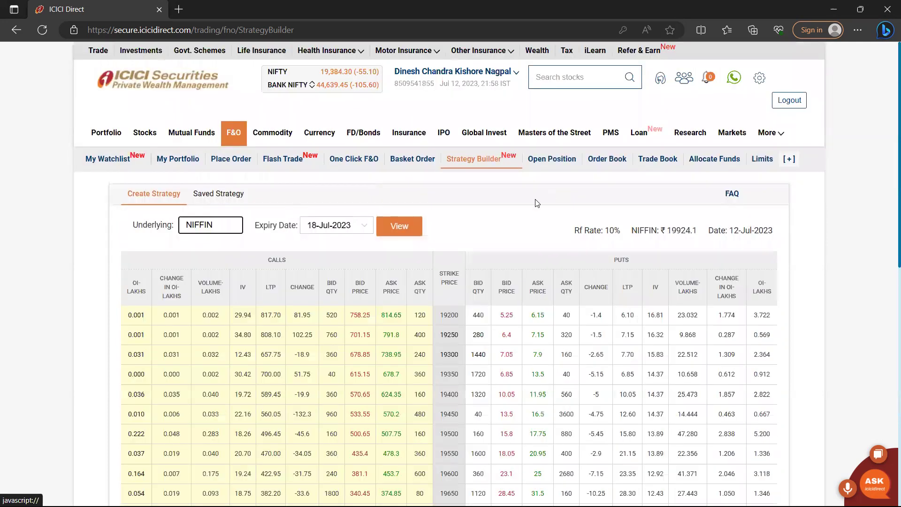
- Circle the put OI and OI change at the 19900, 19800, 19750, 19700 and 19600 strikes
scroll(887, 174, down, 5)
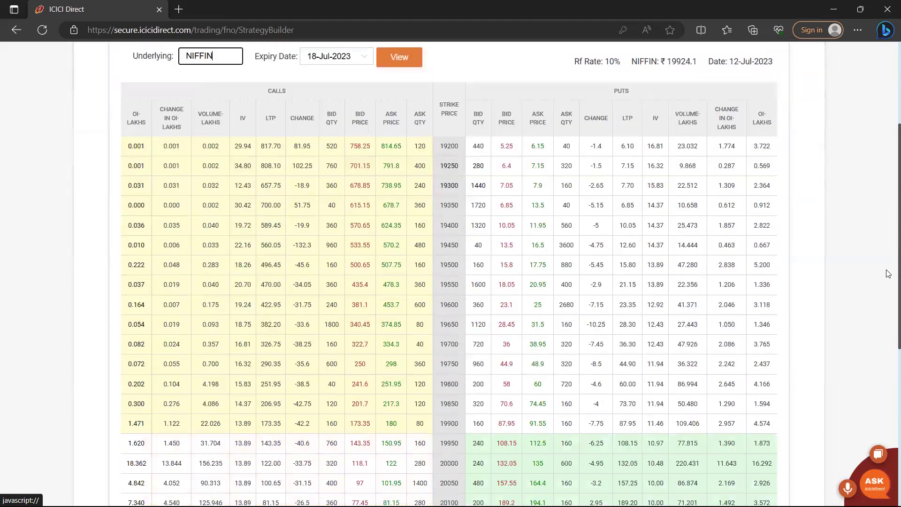
scroll(889, 312, down, 1)
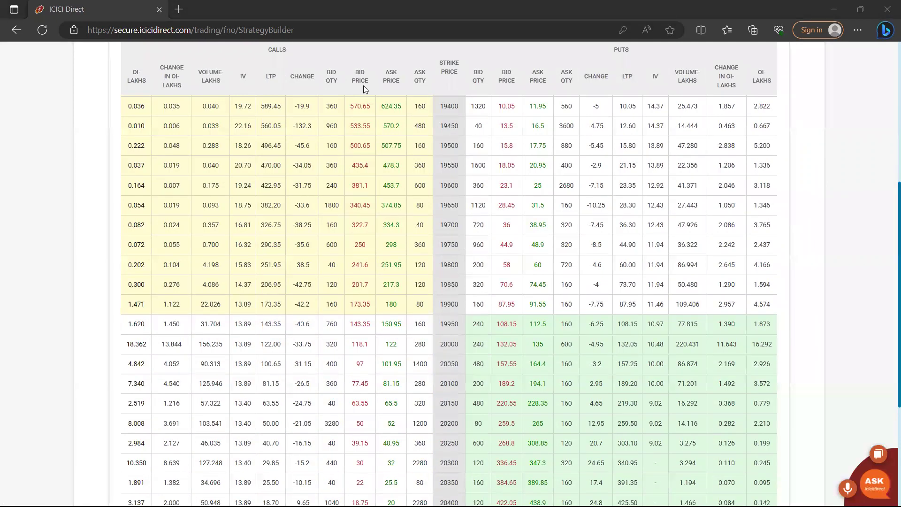
mouse_move(762, 293)
mouse_down()
mouse_move(744, 295)
mouse_move(800, 308)
mouse_move(763, 294)
mouse_up()
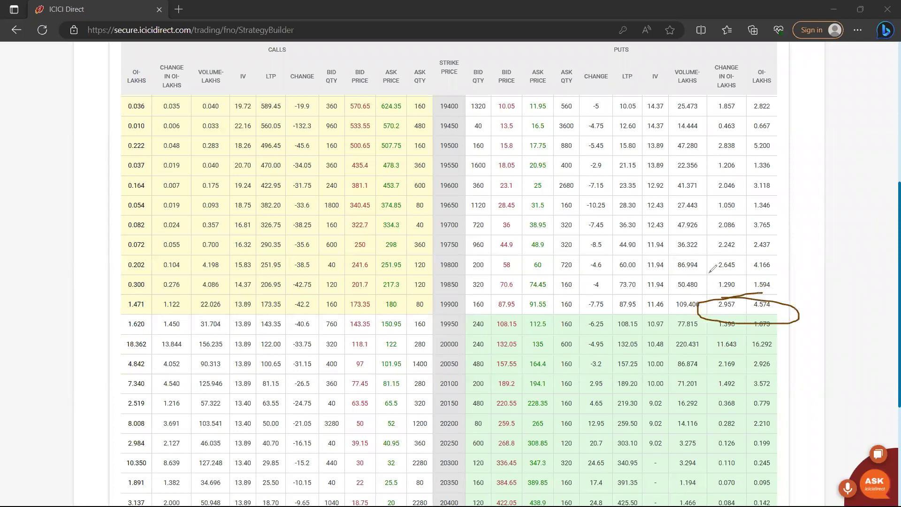
mouse_move(709, 258)
mouse_down()
mouse_move(797, 269)
mouse_move(697, 264)
mouse_up()
mouse_move(701, 221)
mouse_down()
mouse_move(702, 230)
mouse_move(805, 222)
mouse_move(769, 237)
mouse_move(797, 253)
mouse_move(706, 262)
mouse_up()
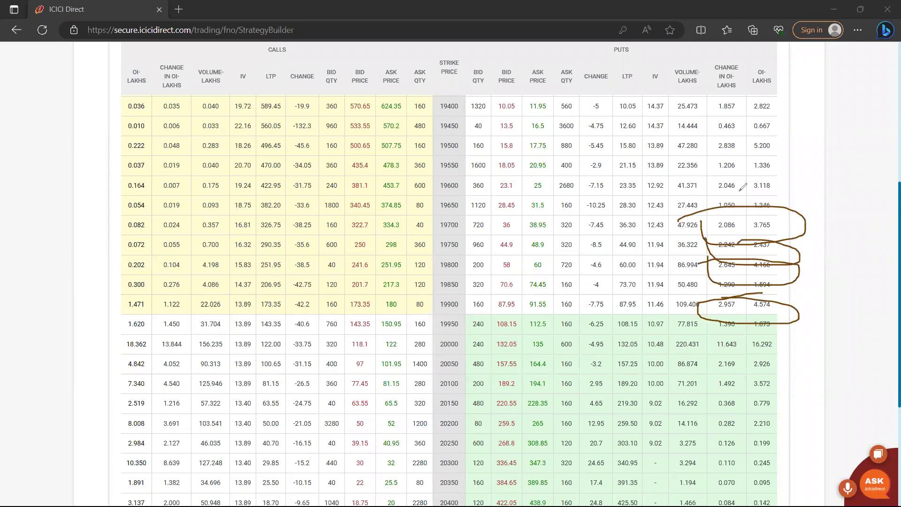
mouse_move(713, 188)
mouse_down()
mouse_move(732, 165)
mouse_move(716, 188)
mouse_up()
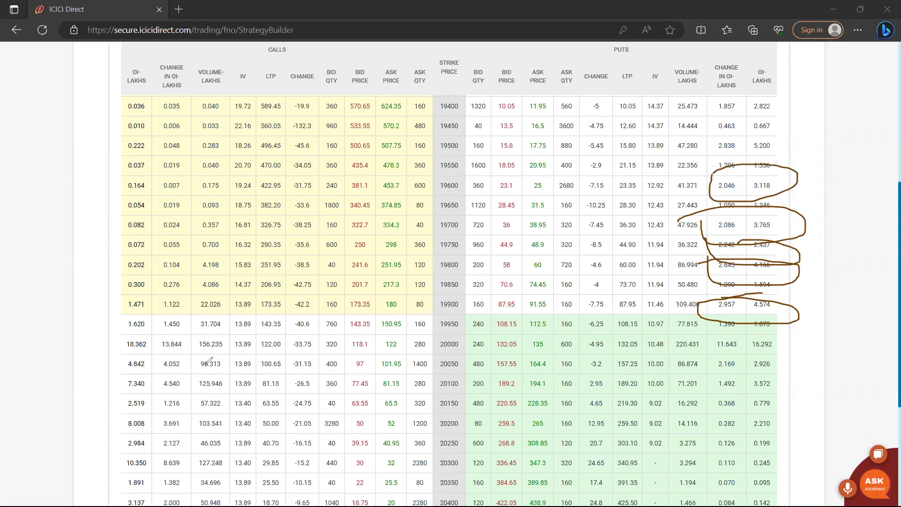
- Box the call OI and OI change at strikes 20000, 20100 and 20200, and draw a line above the 20300 call figures
mouse_move(119, 356)
mouse_down()
mouse_move(177, 356)
mouse_move(181, 333)
mouse_move(119, 332)
mouse_move(123, 356)
mouse_up()
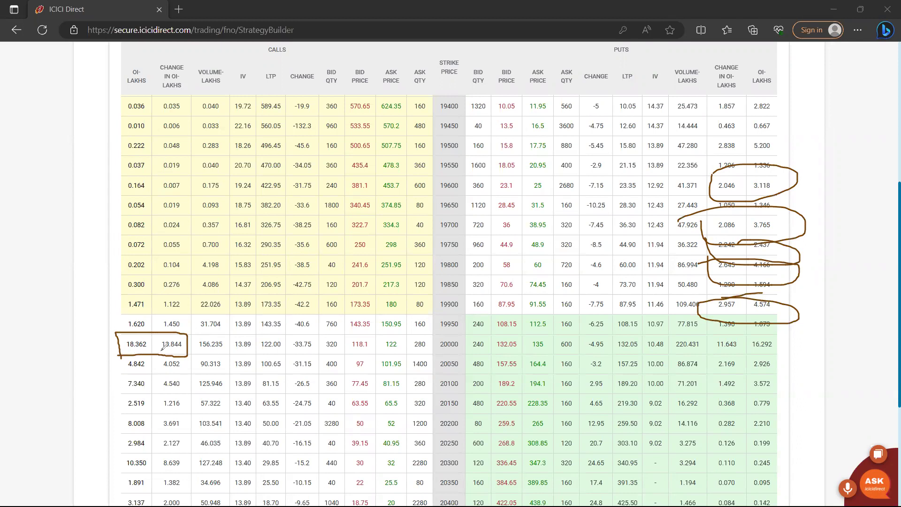
mouse_move(117, 376)
mouse_down()
mouse_move(181, 374)
mouse_move(183, 396)
mouse_move(125, 396)
mouse_move(183, 415)
mouse_move(181, 441)
mouse_move(123, 417)
mouse_up()
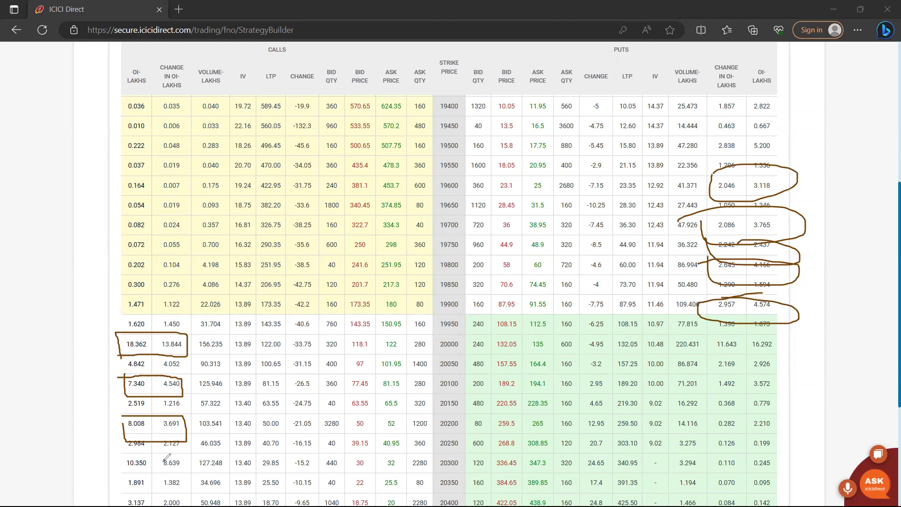
drag(115, 453, 180, 445)
- Mark the 20300, 20000 and 19900 strikes, bracket the call OI columns from 20000 to 20250, and clear the drawings
mouse_move(436, 456)
mouse_down()
mouse_move(449, 468)
mouse_move(436, 451)
mouse_move(443, 453)
mouse_up()
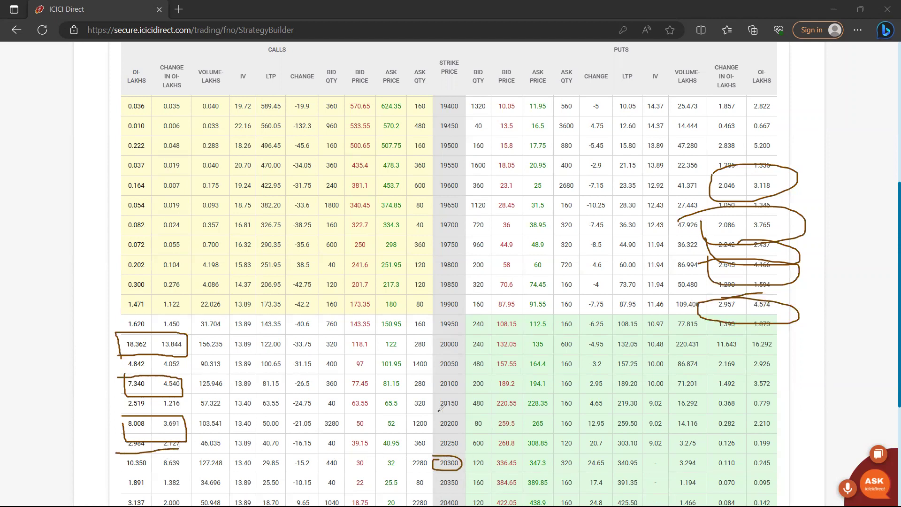
mouse_move(437, 341)
mouse_down()
mouse_move(464, 342)
mouse_move(437, 332)
mouse_up()
drag(429, 297, 466, 297)
drag(106, 327, 104, 434)
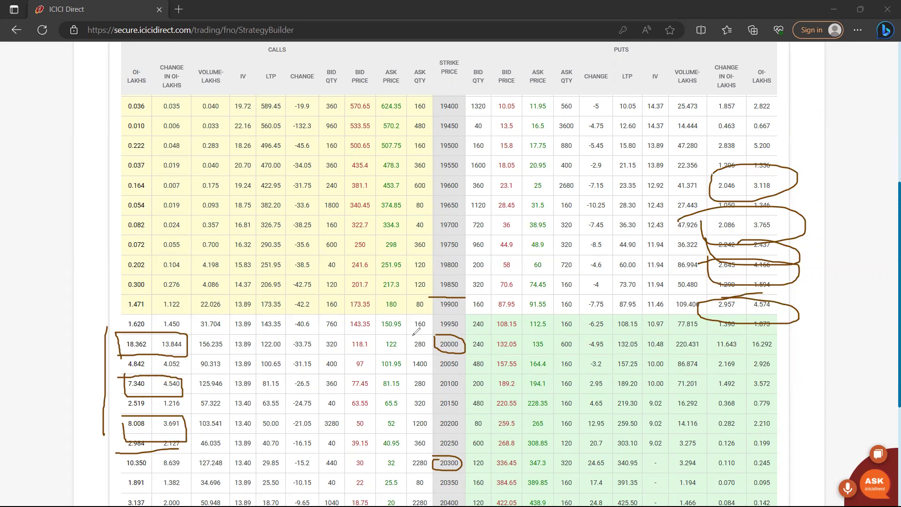
drag(194, 336, 187, 444)
key(e)
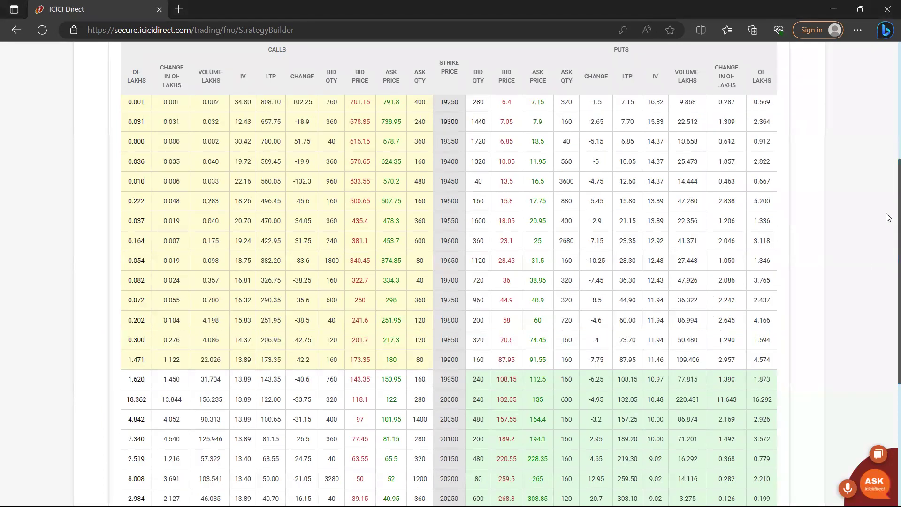
- Switch the option chain's underlying to CNXBAN (NIFTY BANK)
scroll(157, 199, up, 5)
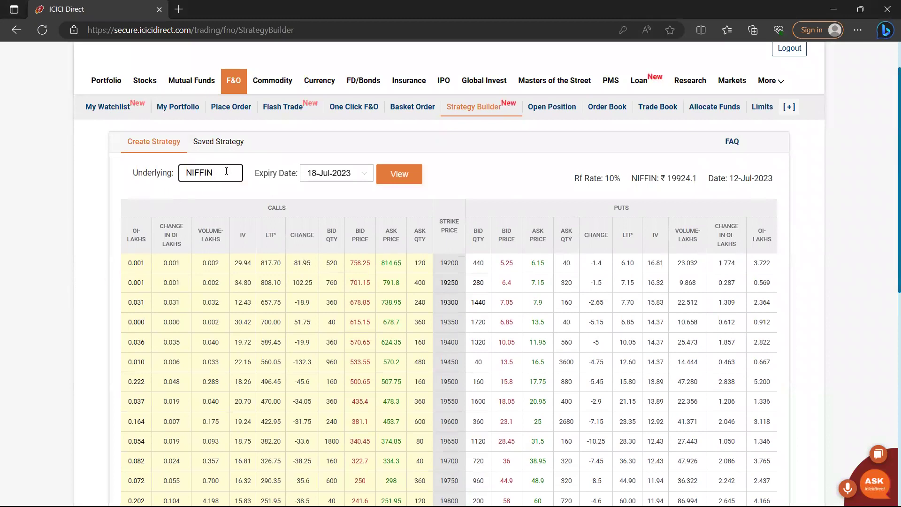
key(BackSpace)
key(BackSpace)
key(BackSpace)
key(BackSpace)
key(BackSpace)
key(BackSpace)
text(CNXB)
click(231, 194)
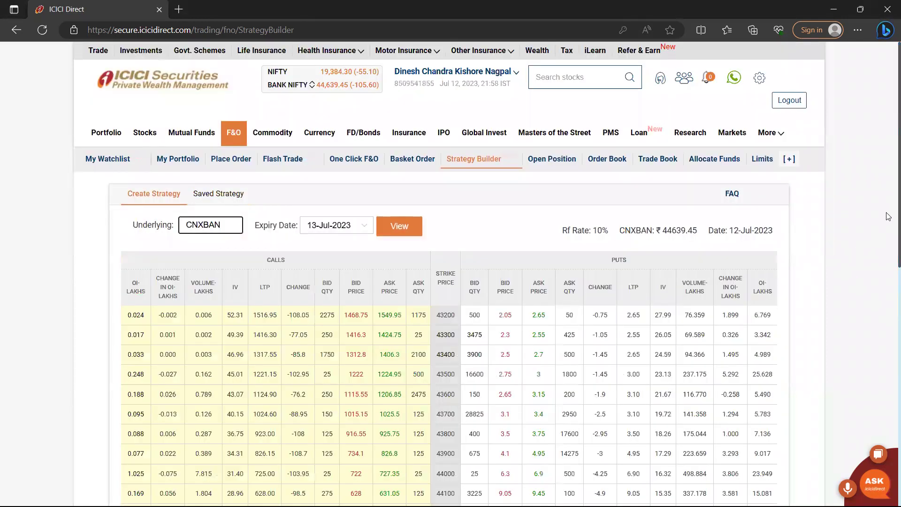
- Circle the put OI and OI change at strikes 44400 and 44600, and the put OI change at 44700
scroll(886, 329, down, 6)
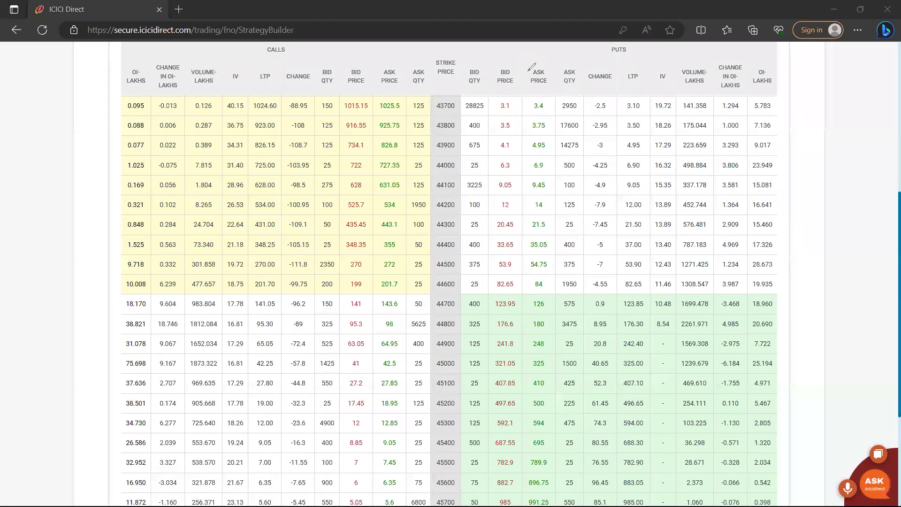
mouse_move(723, 256)
mouse_down()
mouse_move(774, 237)
mouse_move(756, 232)
mouse_move(722, 261)
mouse_move(790, 292)
mouse_move(761, 271)
mouse_up()
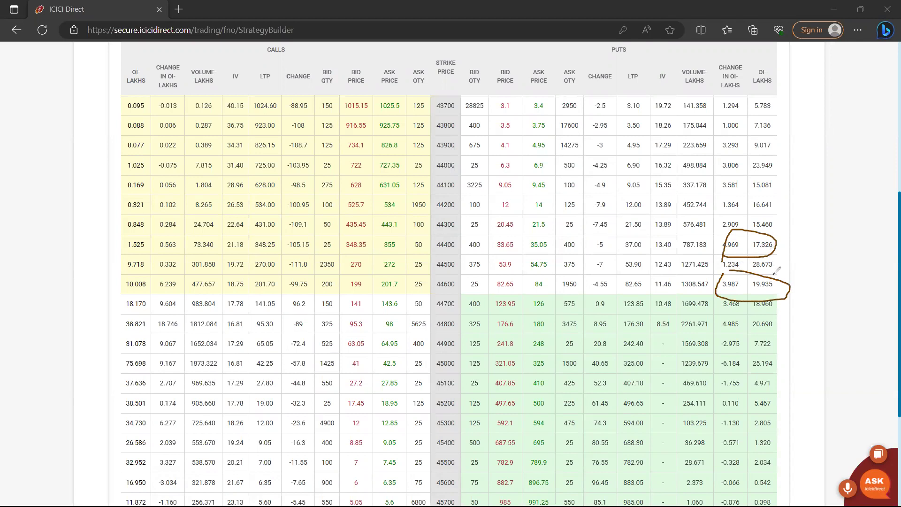
mouse_move(733, 291)
mouse_down()
mouse_move(709, 303)
mouse_move(739, 314)
mouse_move(750, 295)
mouse_move(733, 291)
mouse_up()
- Circle the call OI changes and box the call OI for strikes 44700 to 45000, and clear the drawings
mouse_move(159, 294)
mouse_down()
mouse_move(160, 306)
mouse_move(183, 312)
mouse_move(171, 295)
mouse_move(160, 296)
mouse_move(175, 333)
mouse_move(165, 314)
mouse_move(156, 317)
mouse_move(154, 346)
mouse_move(185, 350)
mouse_move(171, 334)
mouse_move(155, 336)
mouse_up()
drag(157, 358, 175, 355)
mouse_move(112, 296)
mouse_down()
mouse_move(156, 296)
mouse_move(150, 375)
mouse_move(130, 378)
mouse_move(117, 344)
mouse_move(121, 298)
mouse_up()
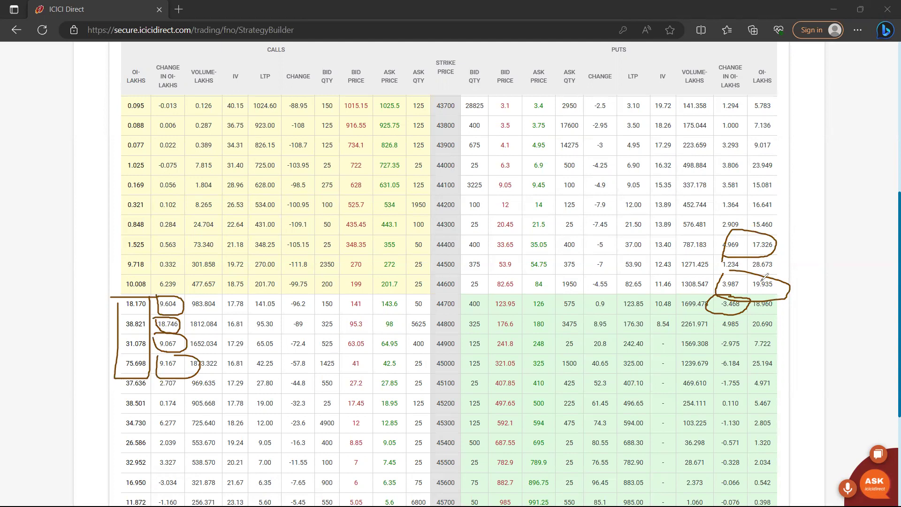
drag(752, 256, 779, 255)
key(e)
- Mark the 44500 strike with its put OI, and the call OI from 44800 to 45300 with the 44800 and 45000 strikes
drag(430, 277, 461, 277)
mouse_move(743, 277)
mouse_down()
mouse_move(788, 271)
mouse_move(782, 255)
mouse_move(747, 256)
mouse_move(783, 255)
mouse_up()
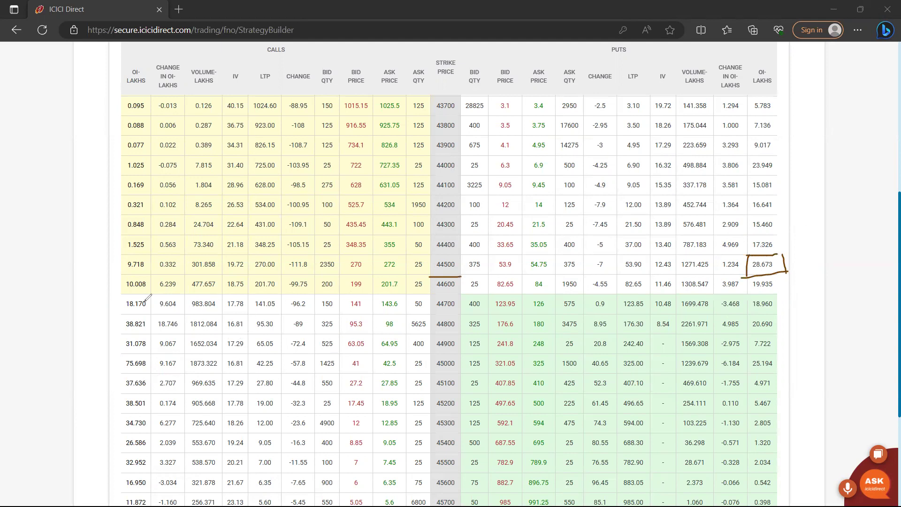
drag(117, 316, 121, 323)
mouse_move(121, 364)
mouse_down()
mouse_move(126, 432)
mouse_move(150, 388)
mouse_move(165, 313)
mouse_move(133, 315)
mouse_up()
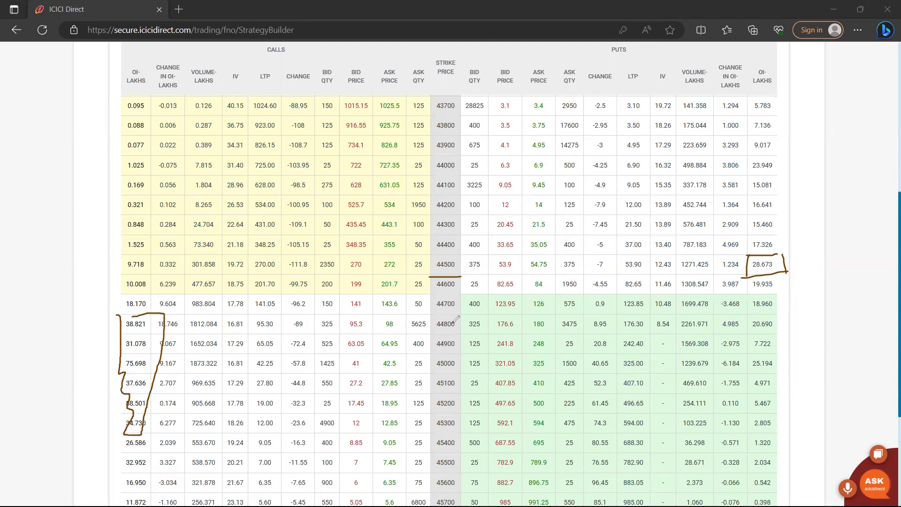
drag(421, 321, 462, 319)
mouse_move(435, 368)
mouse_down()
mouse_move(430, 347)
mouse_move(424, 374)
mouse_up()
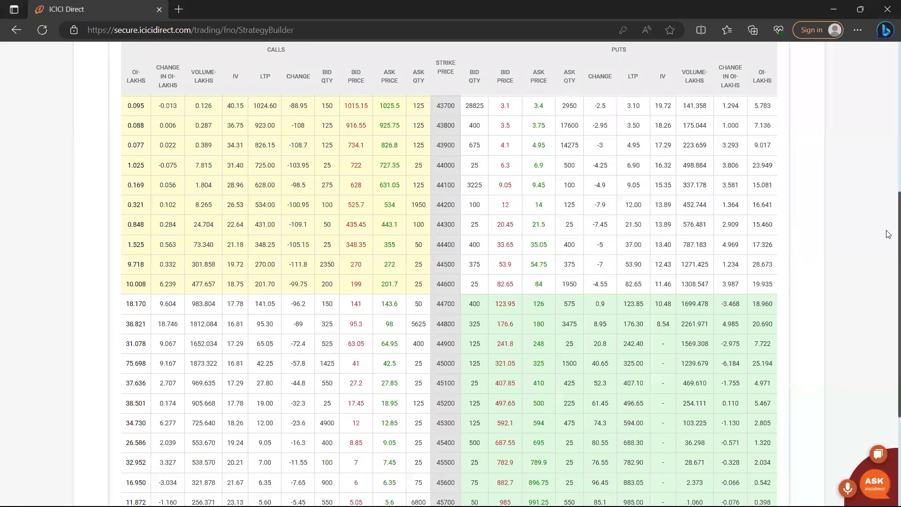
- Set the CNXBAN option chain's expiry date to 20-Jul-2023
scroll(887, 277, up, 5)
click(345, 148)
click(345, 165)
scroll(888, 184, up, 2)
scroll(888, 190, down, 2)
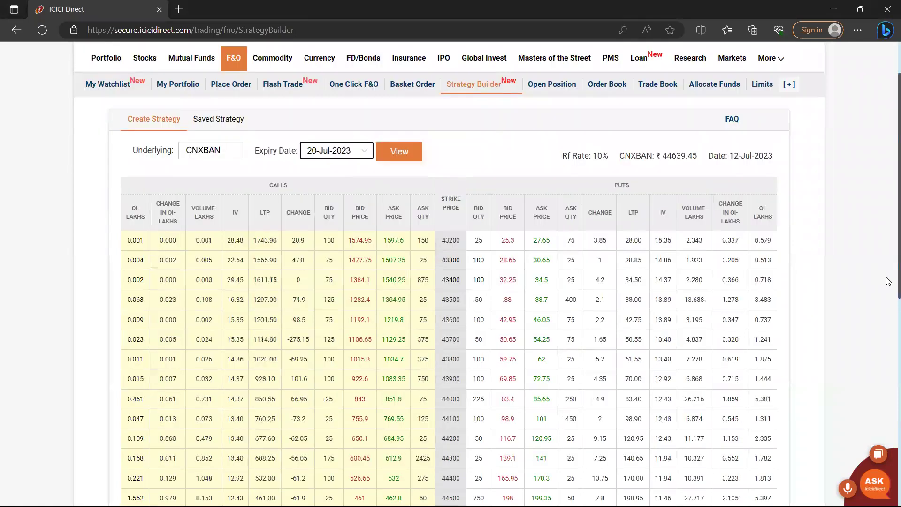
- Mark the 44500 and 45000 strikes, the 44500 put figures and the 44800 and 45000 call figures, and clear the drawings
scroll(888, 345, down, 5)
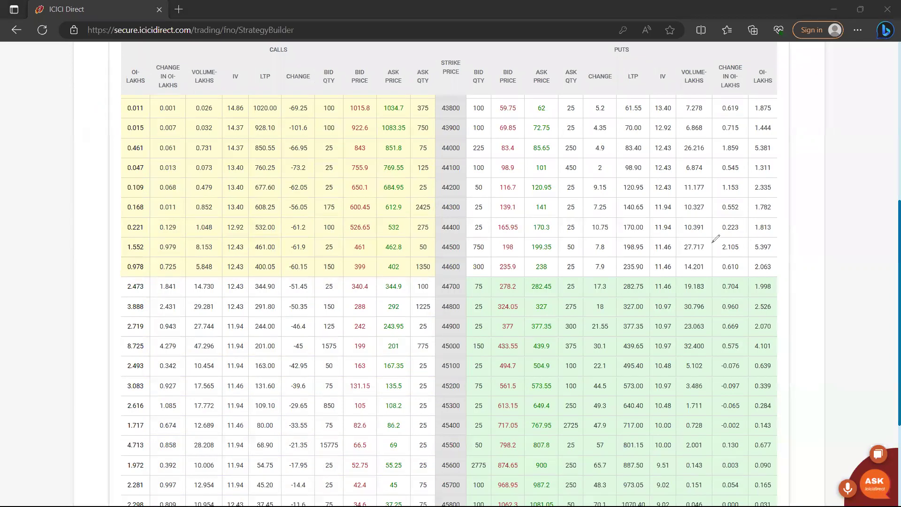
drag(717, 239, 775, 237)
drag(124, 354, 179, 354)
mouse_move(472, 238)
mouse_down()
mouse_move(422, 237)
mouse_move(473, 238)
mouse_move(467, 249)
mouse_up()
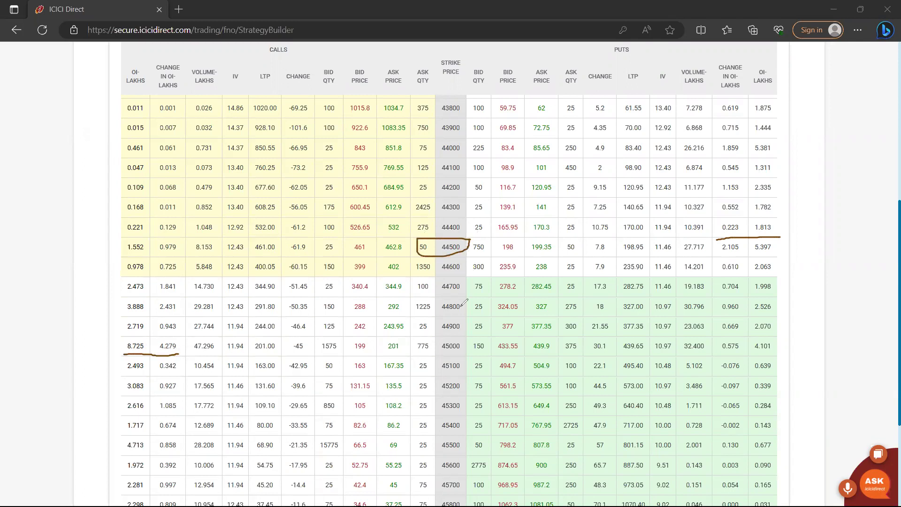
mouse_move(461, 331)
mouse_down()
mouse_move(439, 345)
mouse_move(468, 340)
mouse_move(455, 334)
mouse_up()
drag(123, 315, 167, 318)
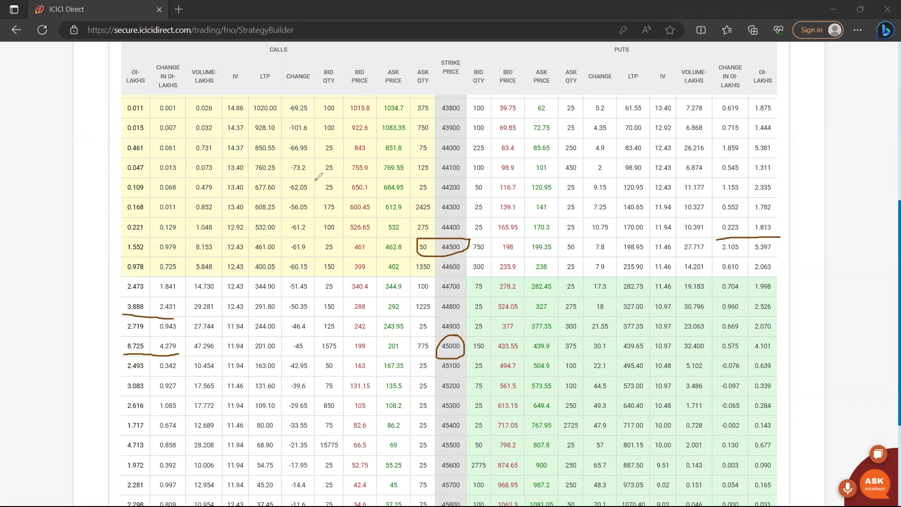
key(Escape)
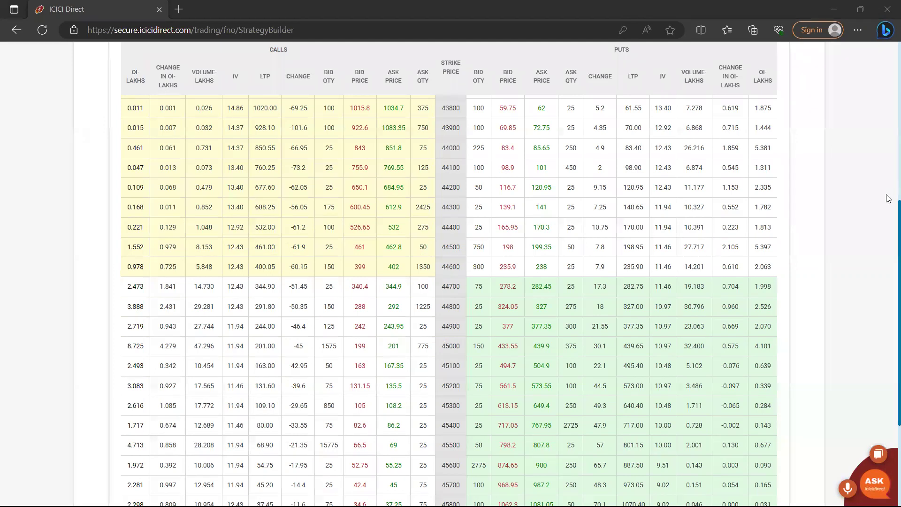
scroll(888, 195, up, 2)
scroll(888, 241, down, 3)
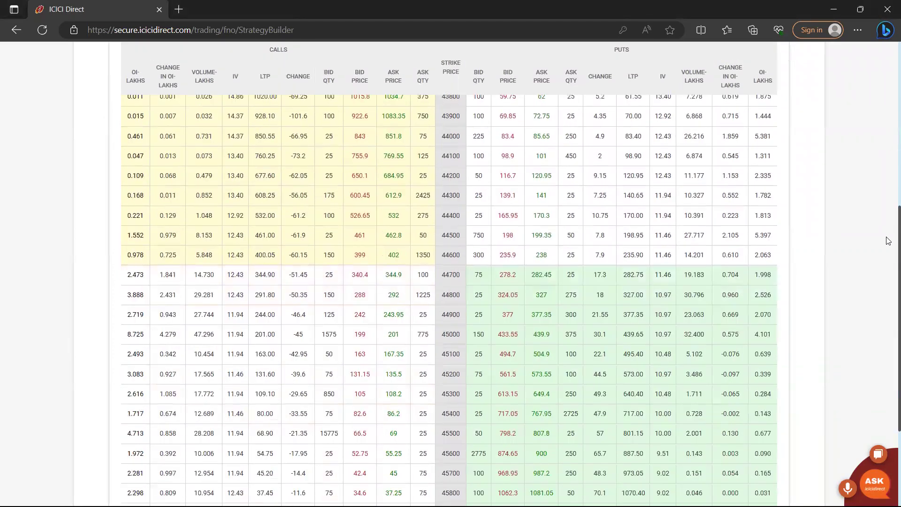